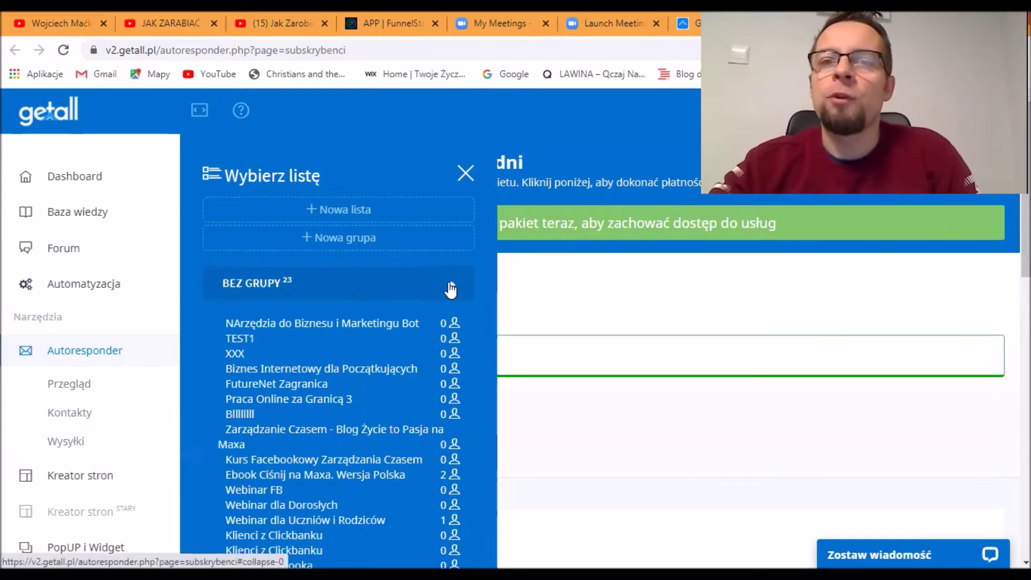
Open the TEST1 contact list and start a new follow-up message for it
left_click(240, 338)
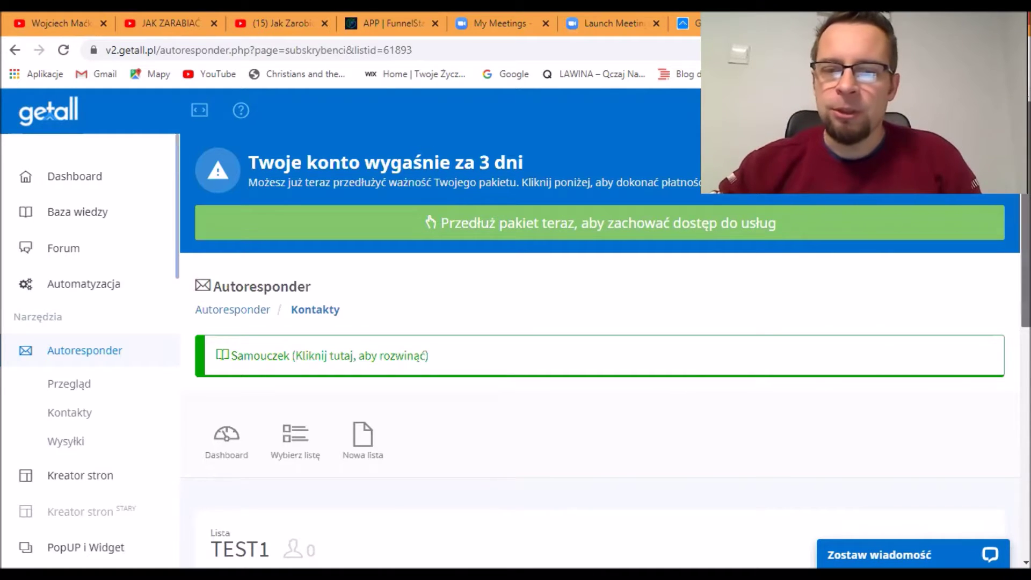
scroll(185, 282, "down", 5)
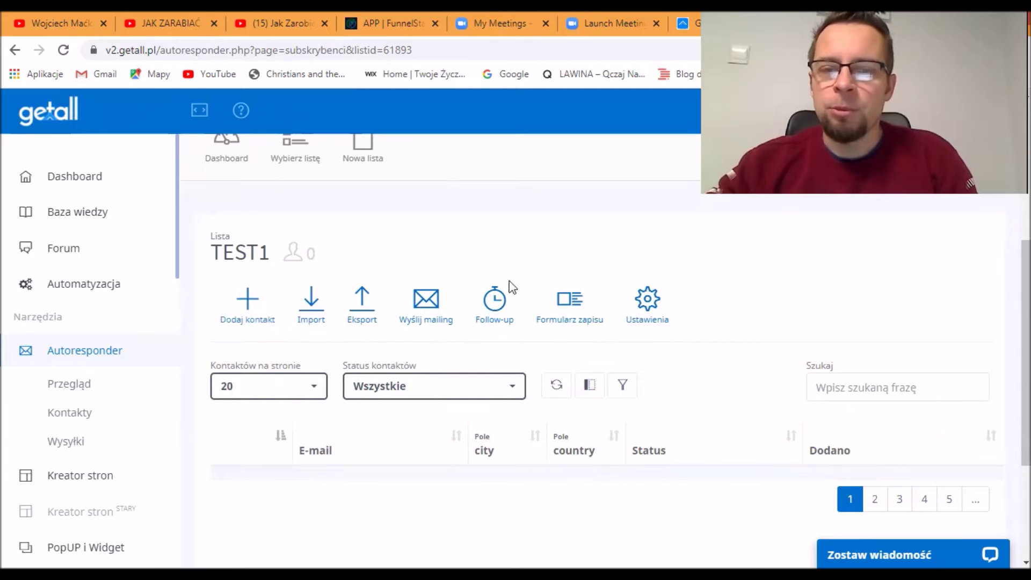
left_click(497, 309)
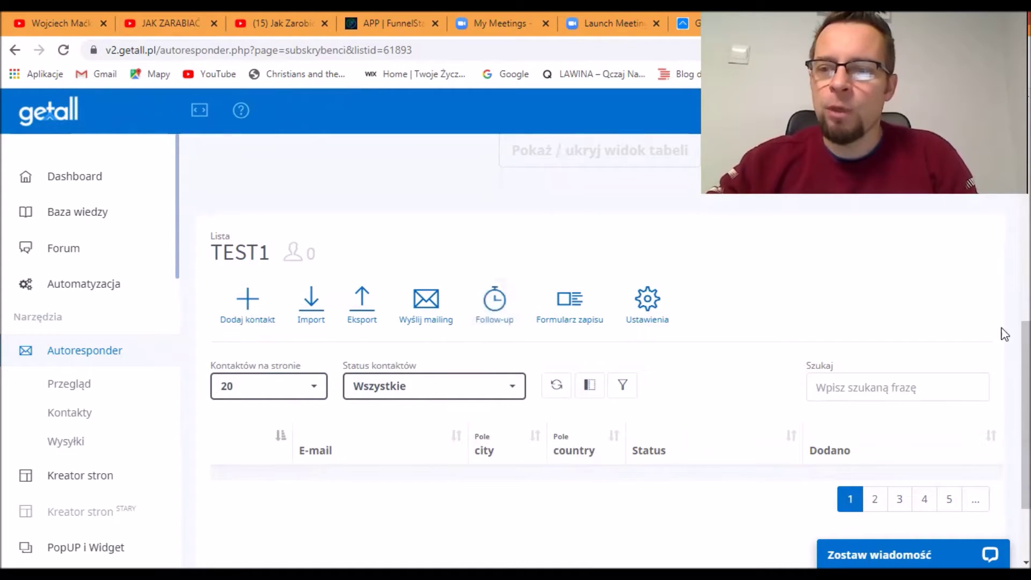
left_click_drag(1026, 376, 1026, 247)
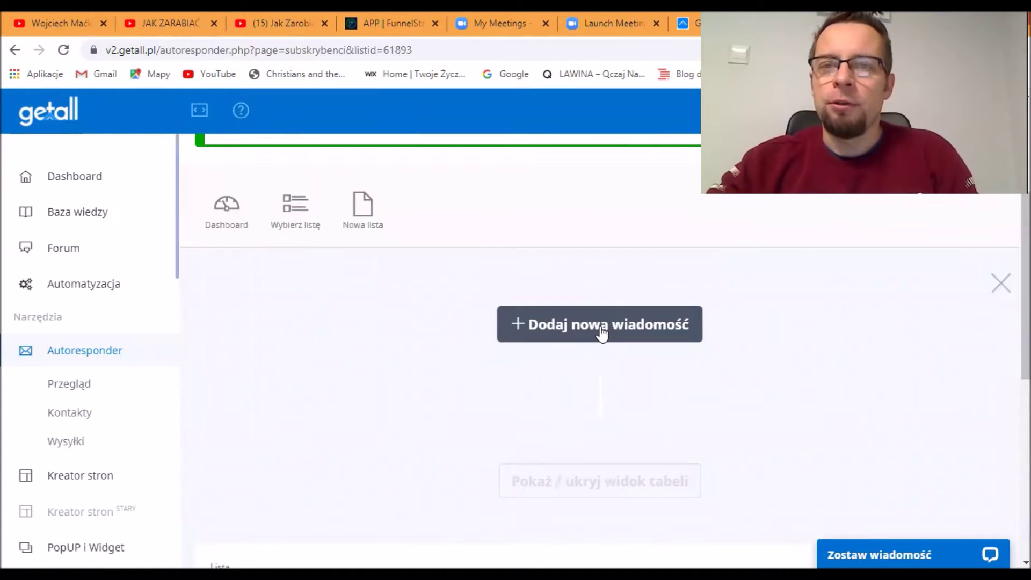
left_click(602, 332)
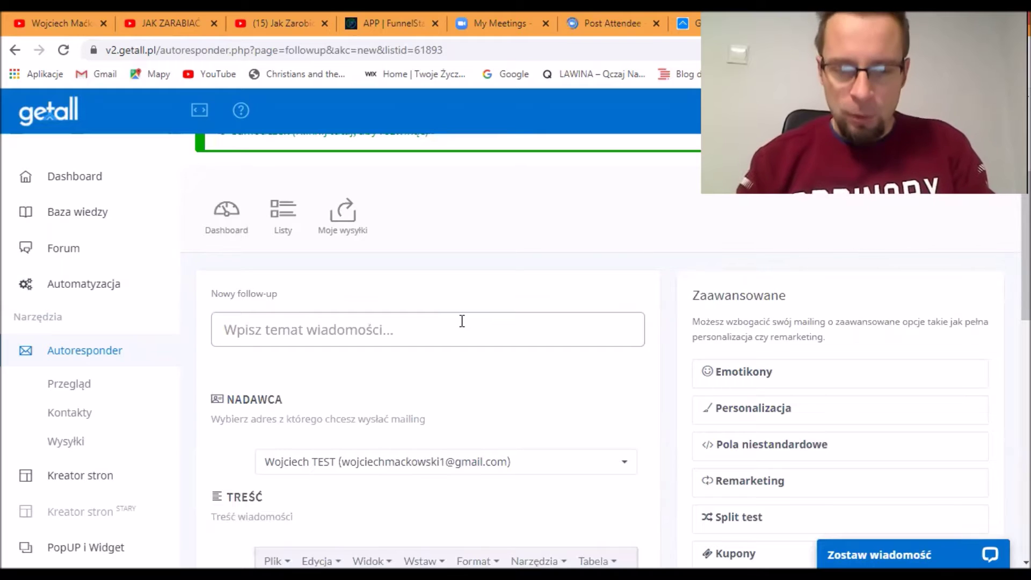
Enter "Witam Cię na mojej liście!" as the subject of the new follow-up
type("Witam Cię")
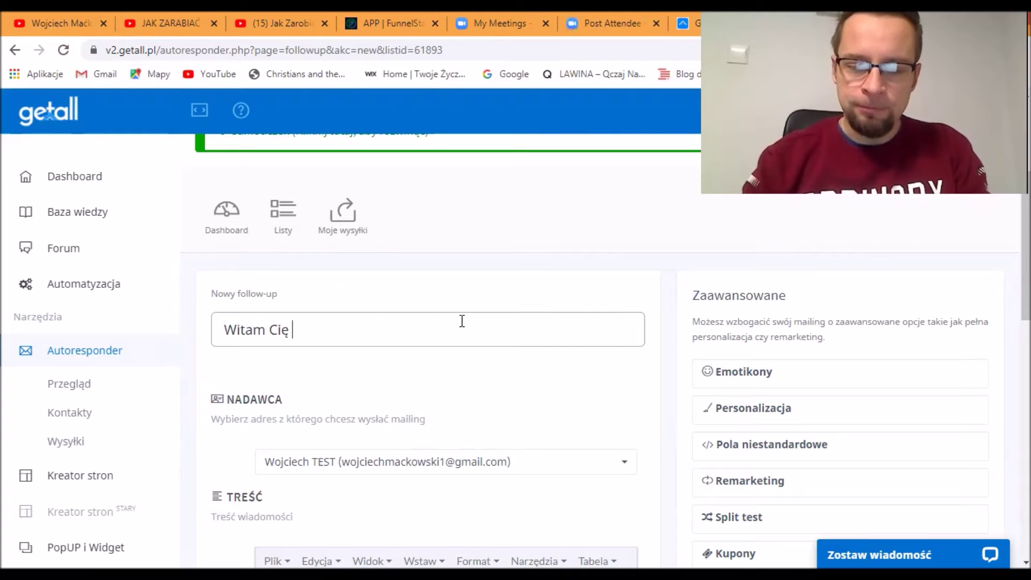
type(" na m")
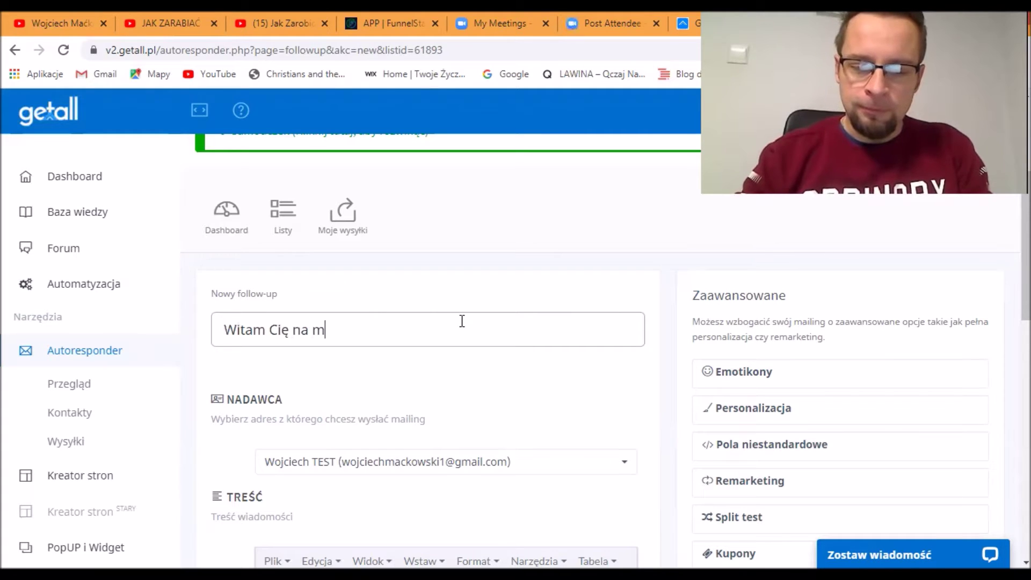
type("ojej liscie!")
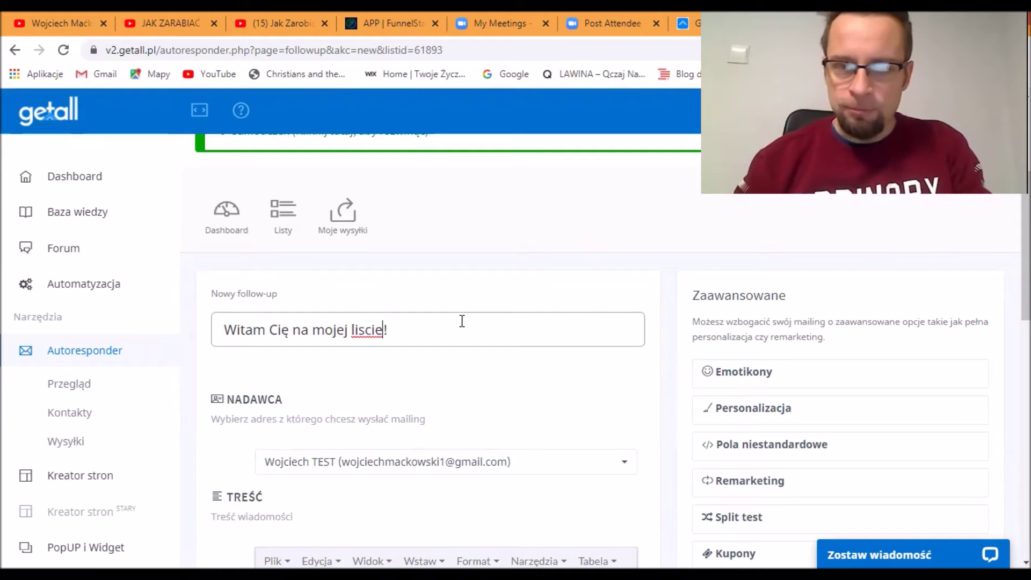
key("BackSpace")
type("ś")
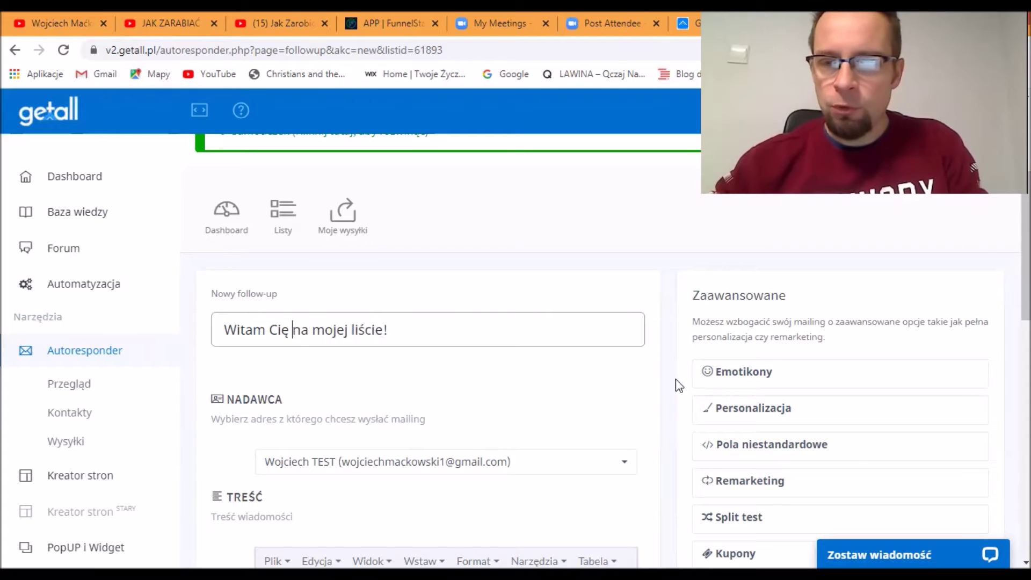
Copy the personalization variable %name_w% into the subject after "Witam Cię"
left_click(753, 413)
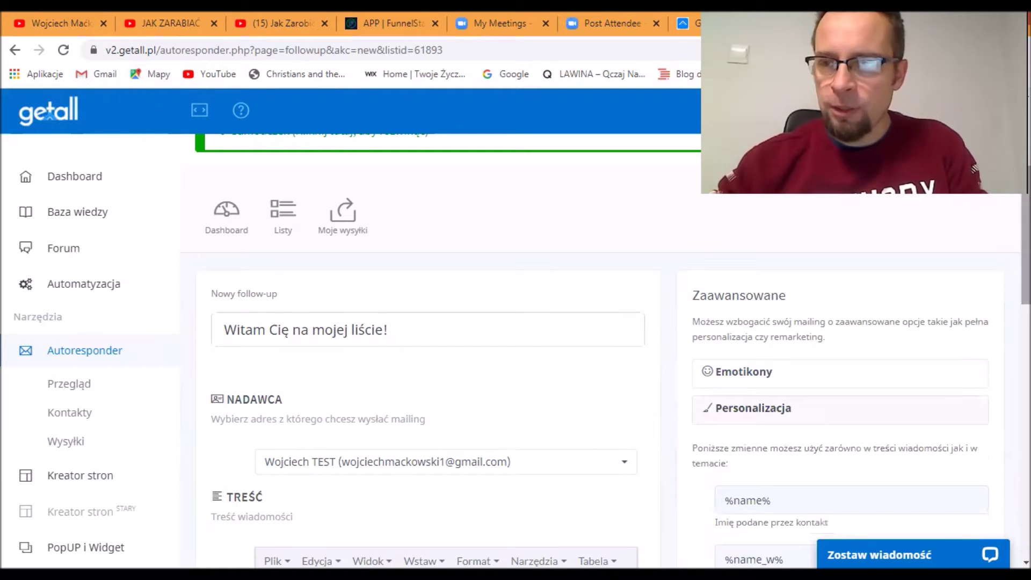
scroll(799, 392, "down", 3)
left_click(726, 400)
key("ctrl+c")
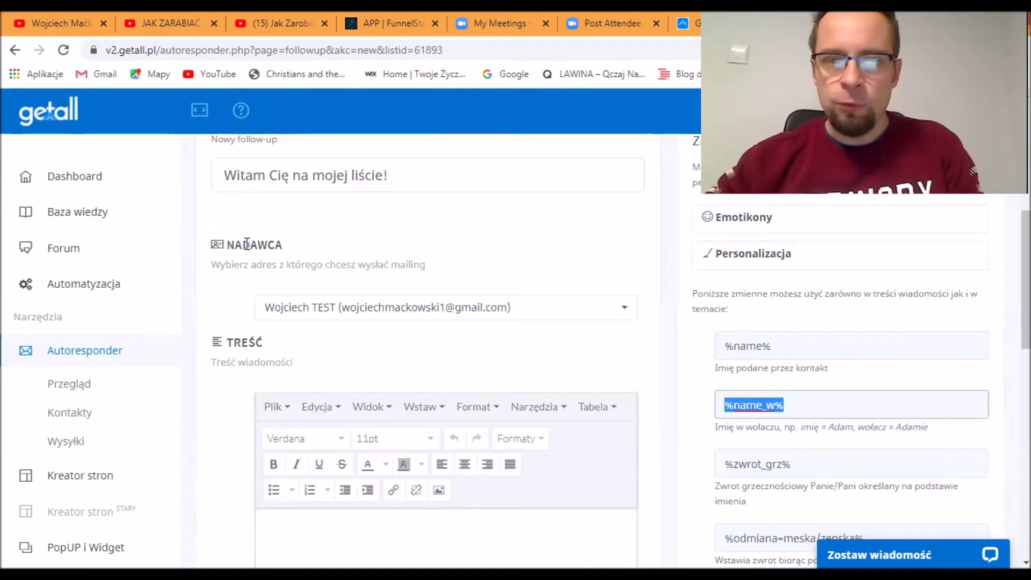
left_click(294, 175)
key("ctrl+v")
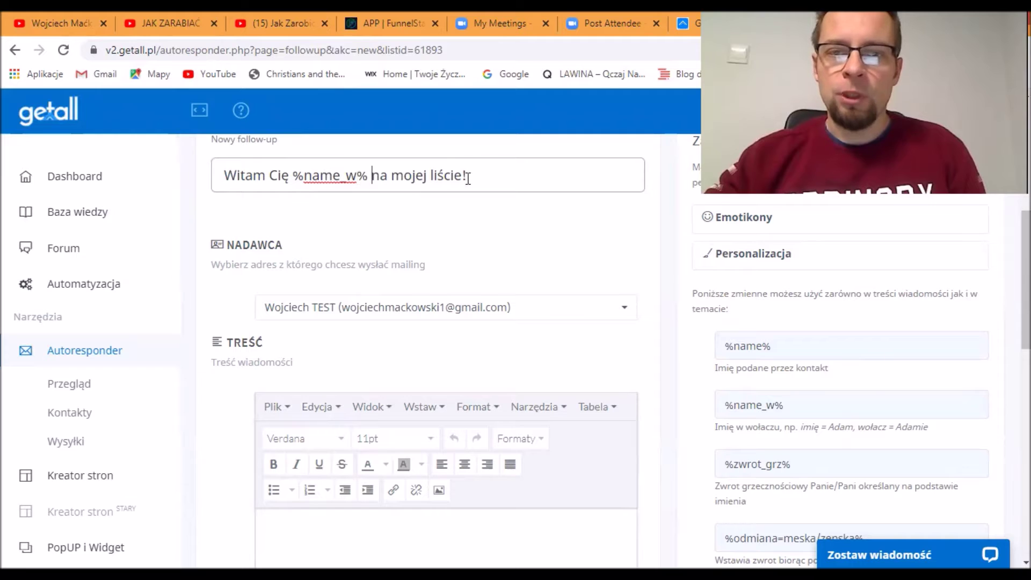
left_click(807, 259)
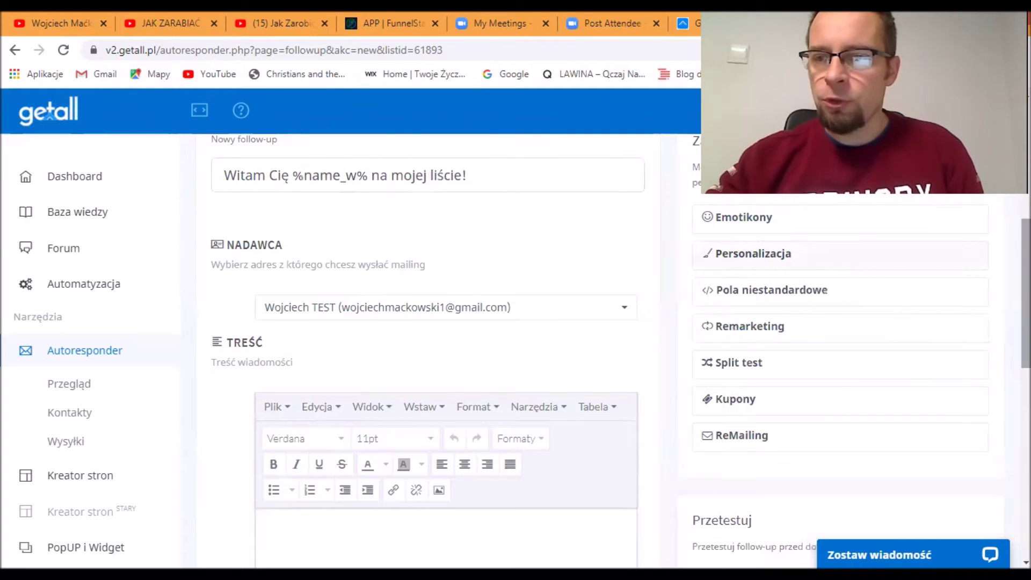
Copy the heart-eyes emoji from the available emoticons to the end of the subject
scroll(772, 296, "up", 2)
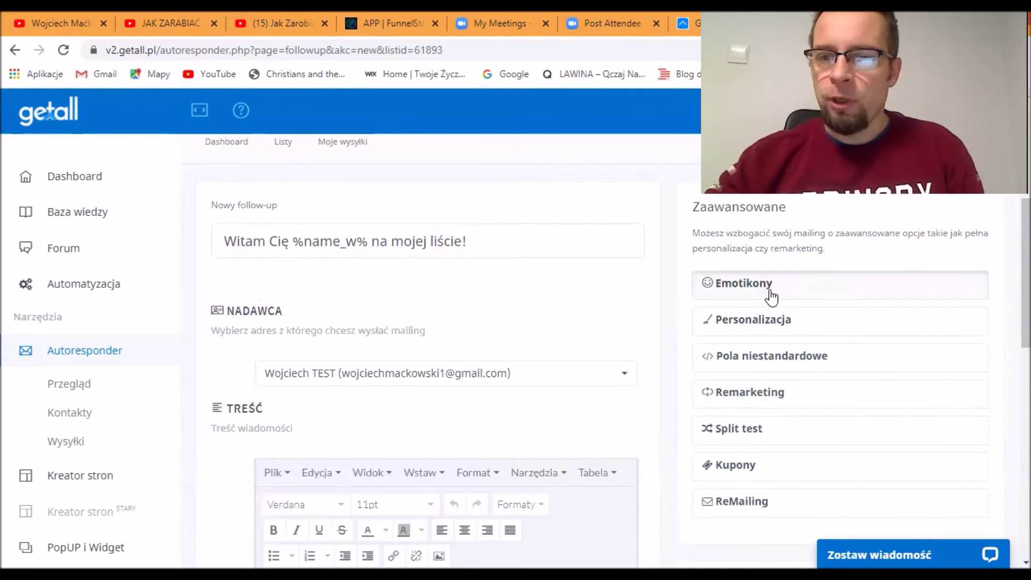
left_click(891, 284)
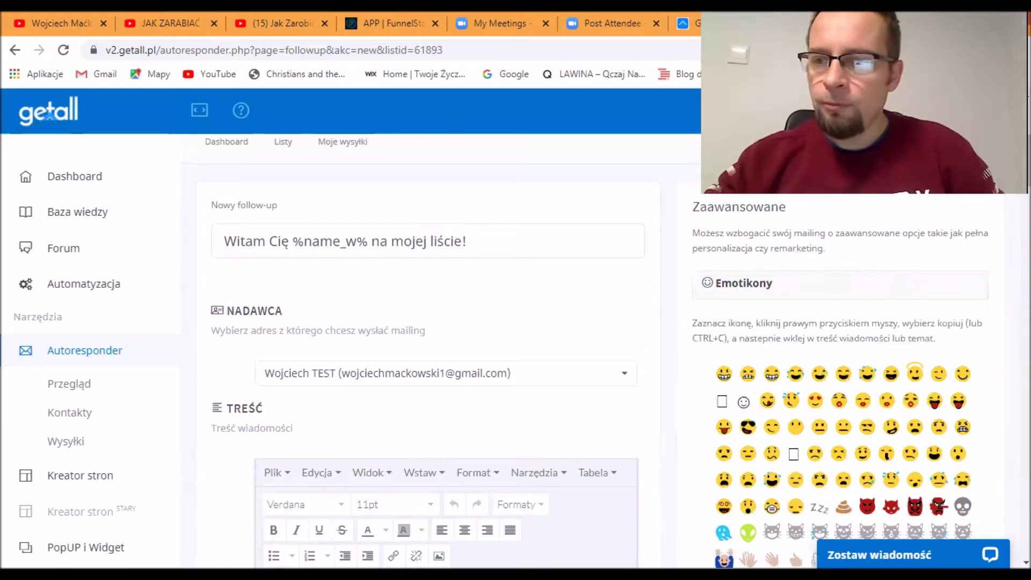
double_click(814, 403)
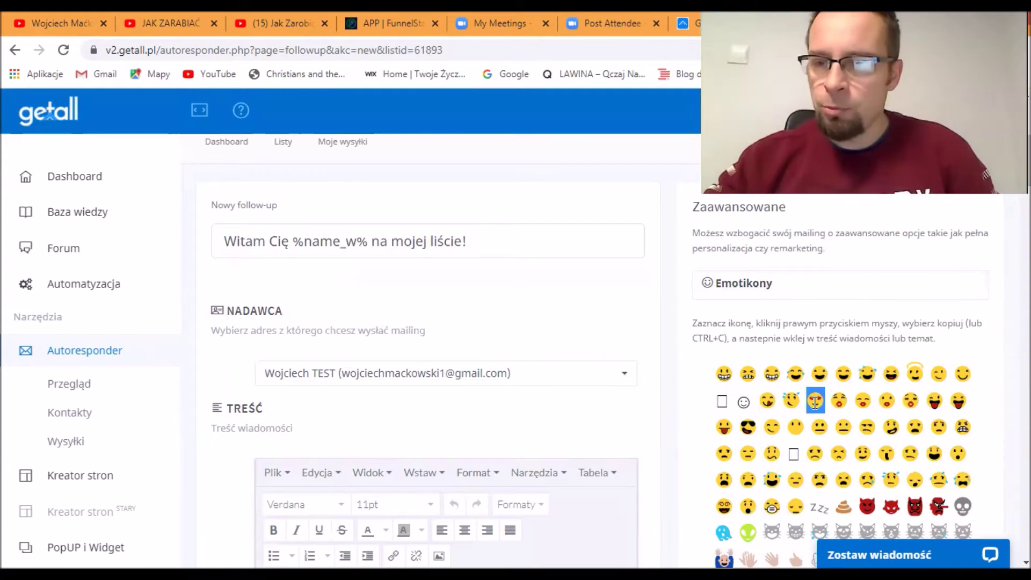
key("ctrl+c")
left_click(503, 243)
key("ctrl+v")
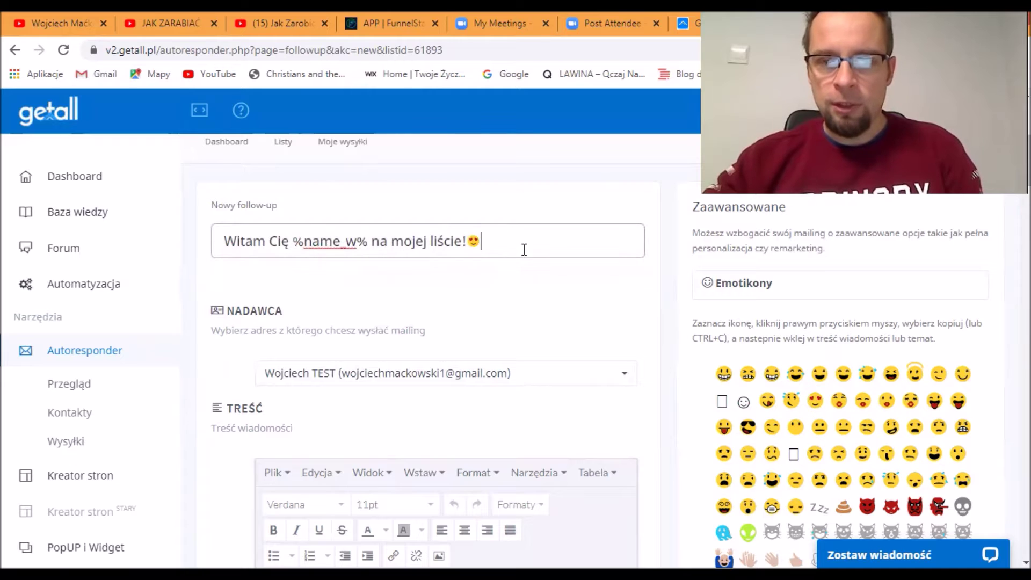
left_click(720, 283)
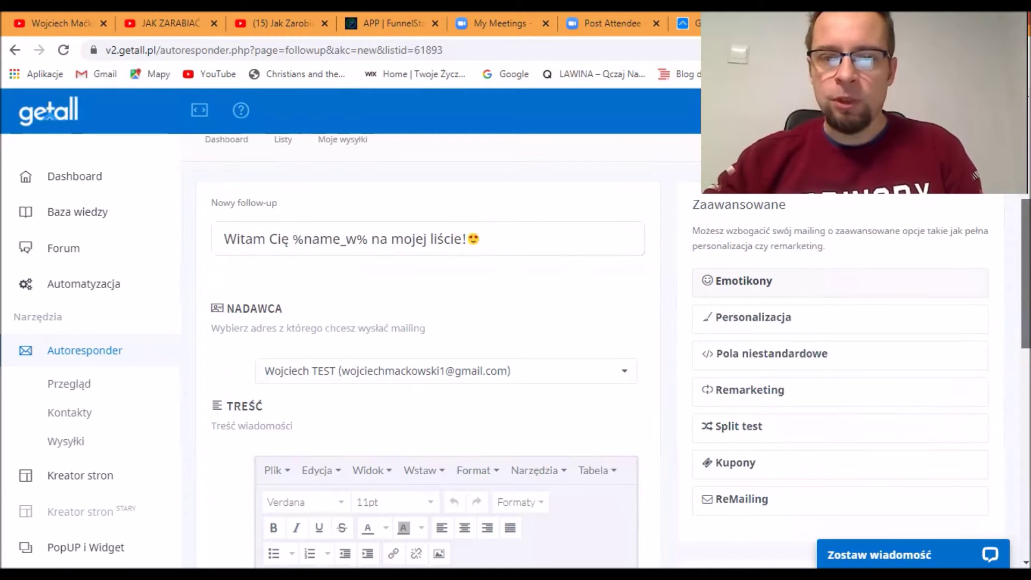
Begin the message body with "Cześć!" and, on a new line, "Chciałem CI bardzo podziękować, że jesteś od dziś na mojej liście mailingowej."
scroll(430, 350, "down", 1)
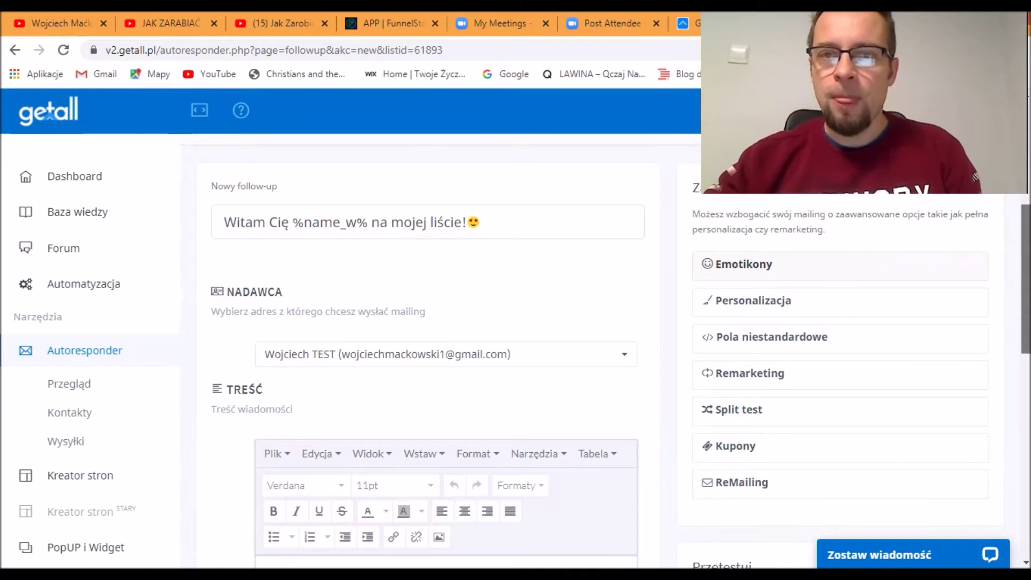
scroll(973, 249, "down", 3)
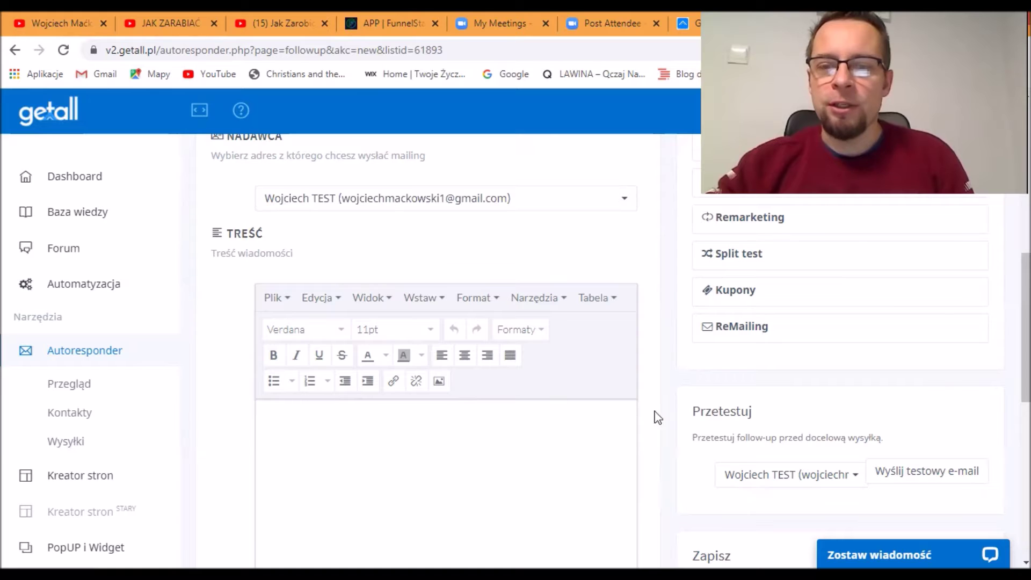
scroll(582, 340, "down", 1)
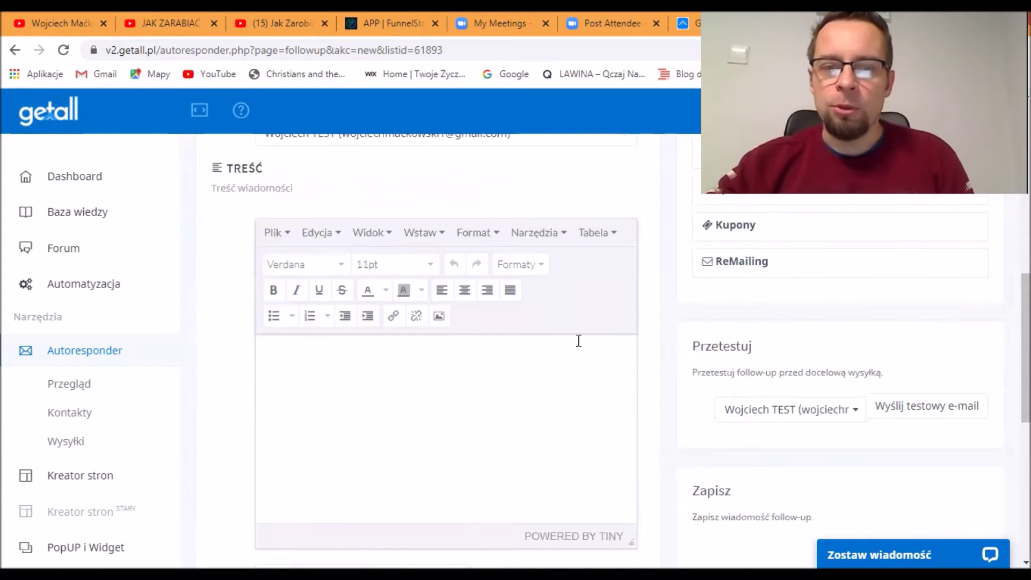
left_click(543, 353)
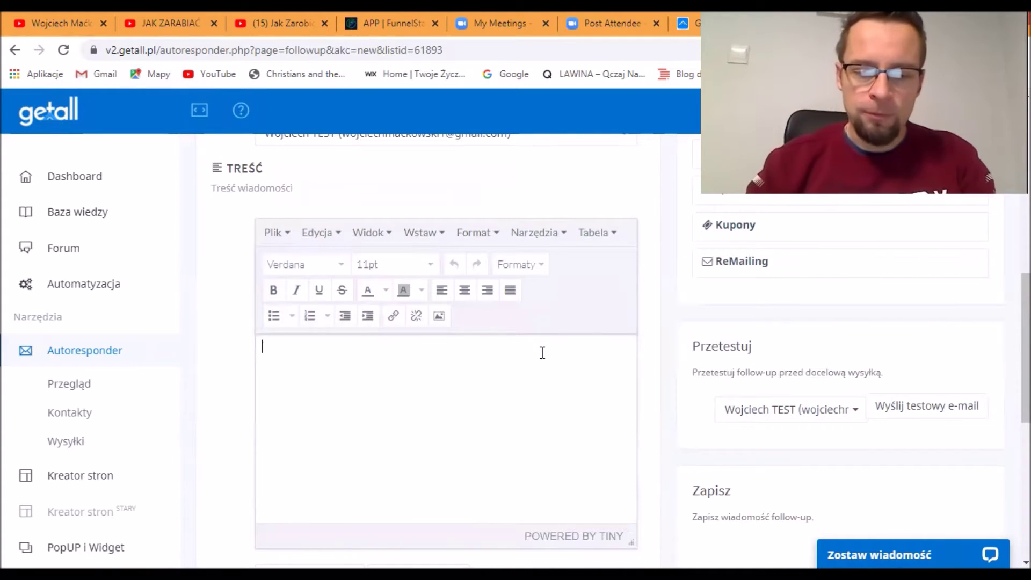
type("Cześć!")
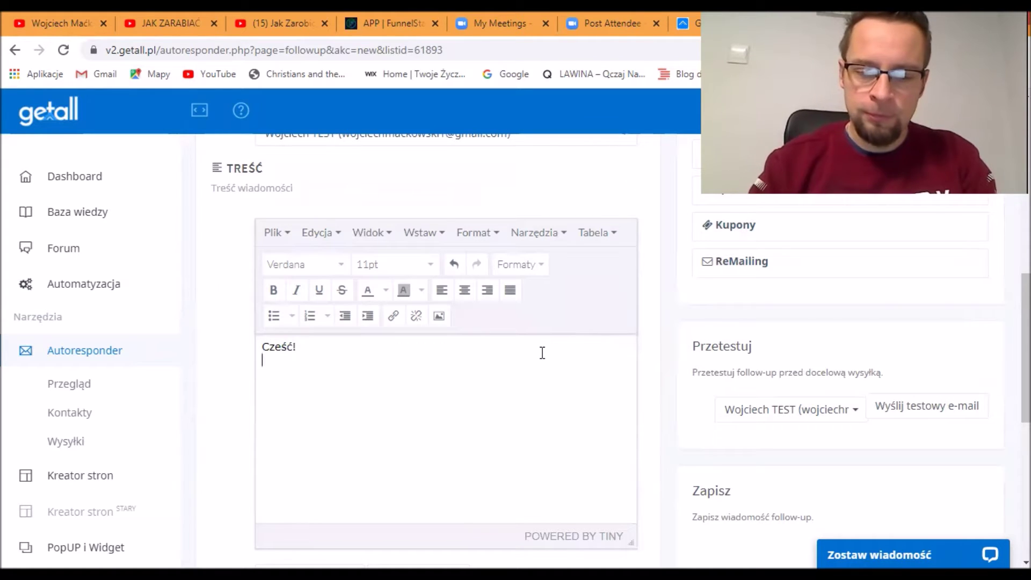
type("Ci ba")
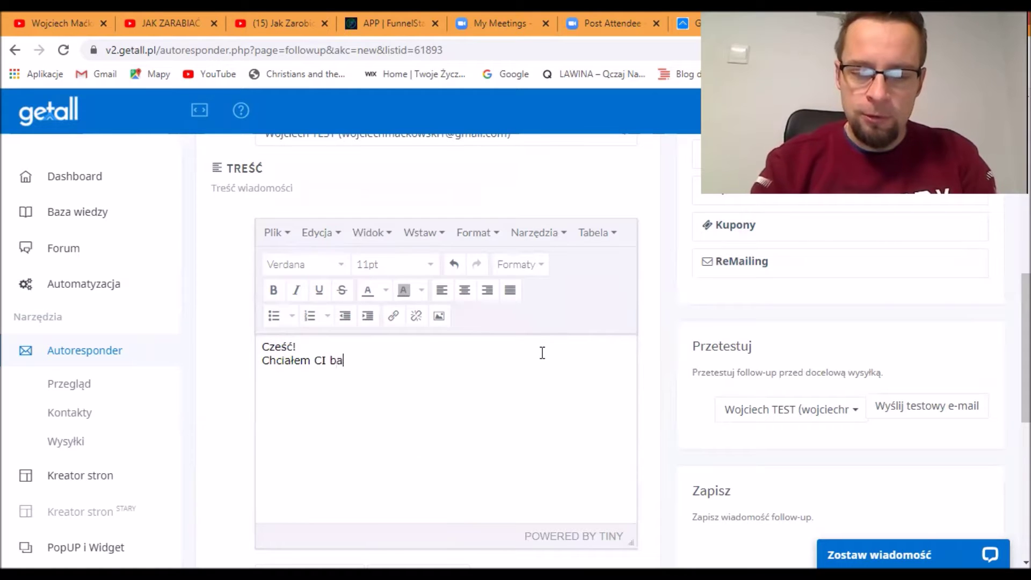
type("rdzo podziękować, że jesteś o")
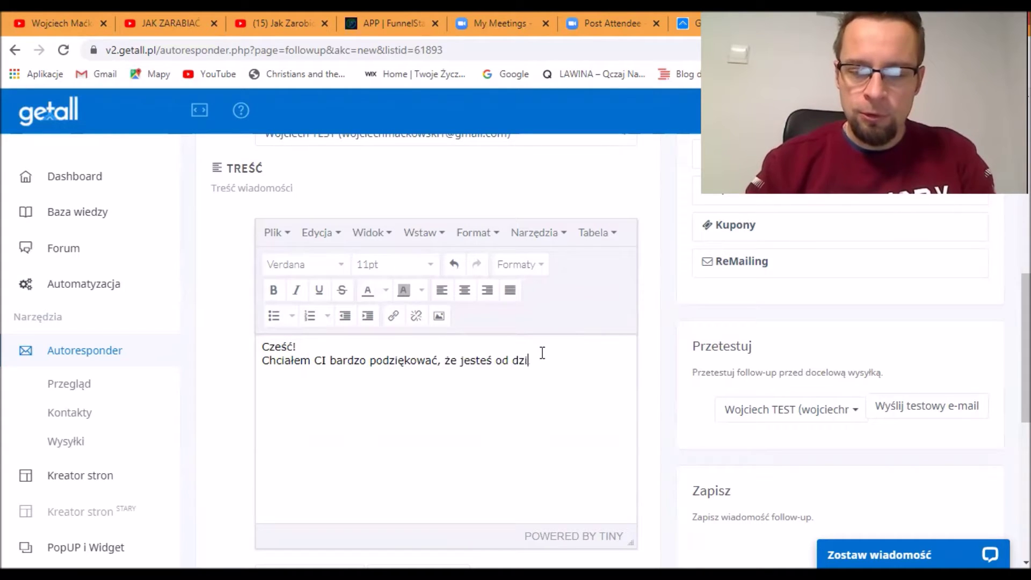
type("d dziś na mojej")
type("liscie mailingowej.")
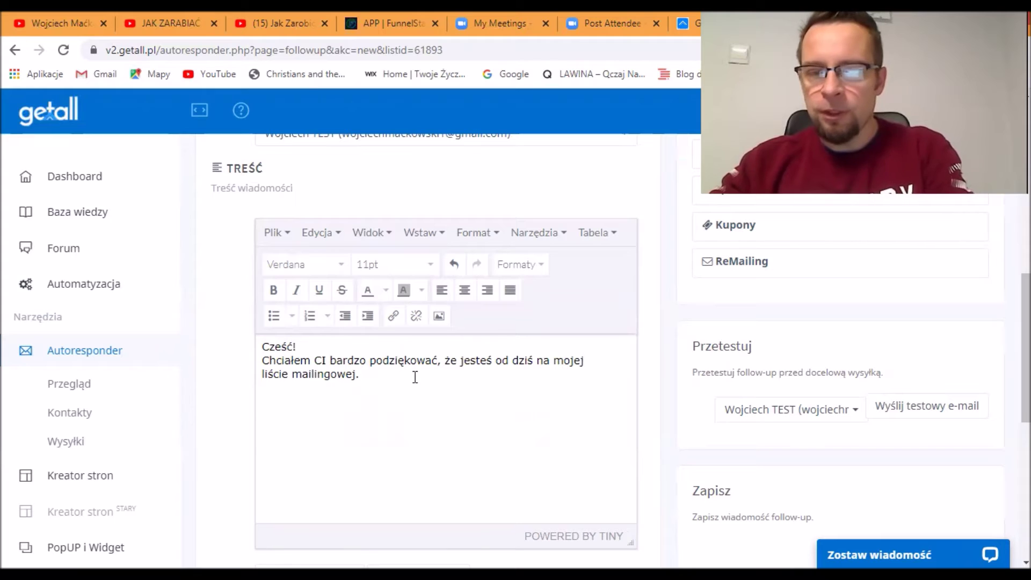
Add a new paragraph to the message body beginning "Sukcesywnie będę wysyłać Ci"
key("Return")
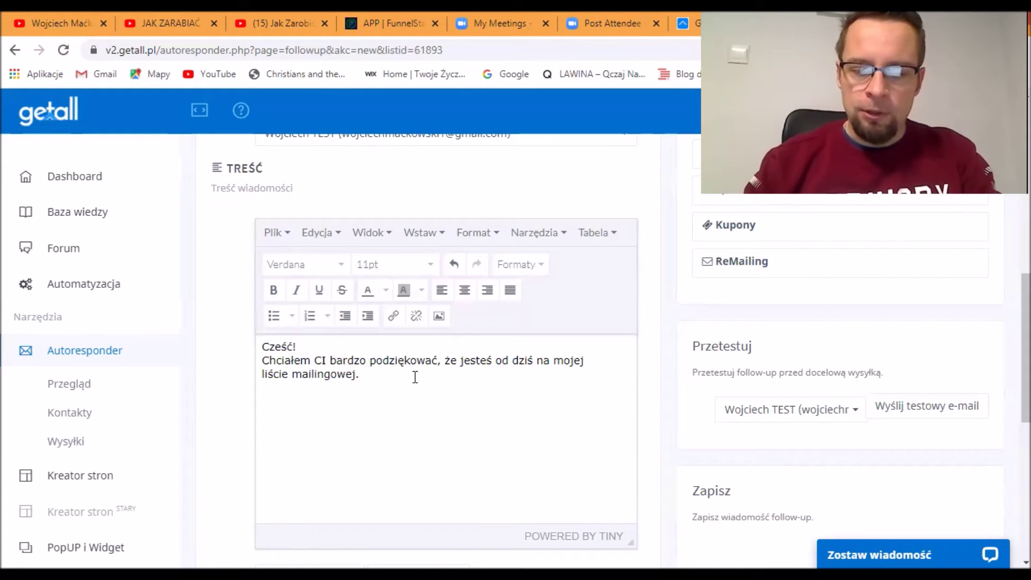
type("Sukcesywnie be")
type("dę")
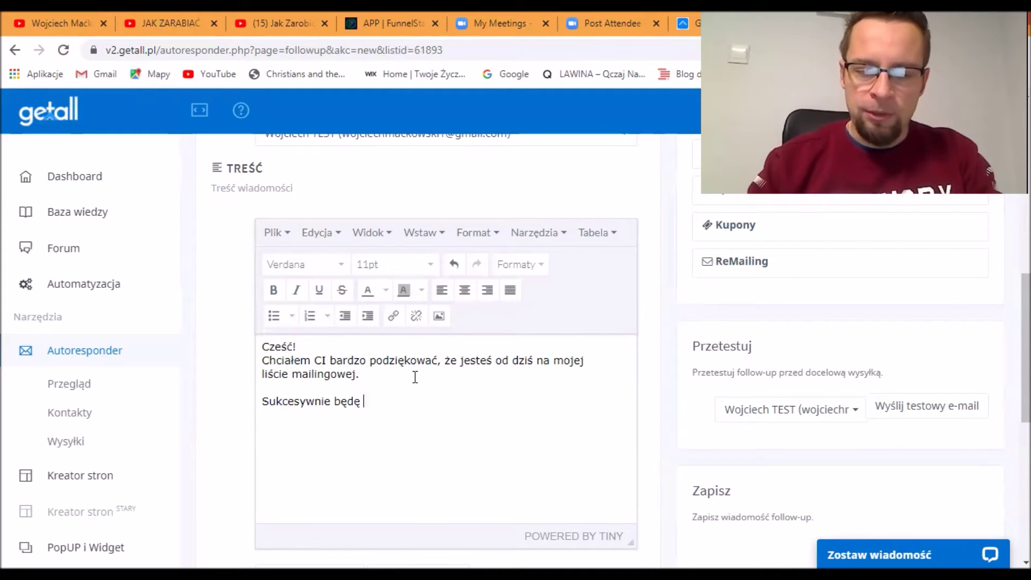
type(" wysyłać ")
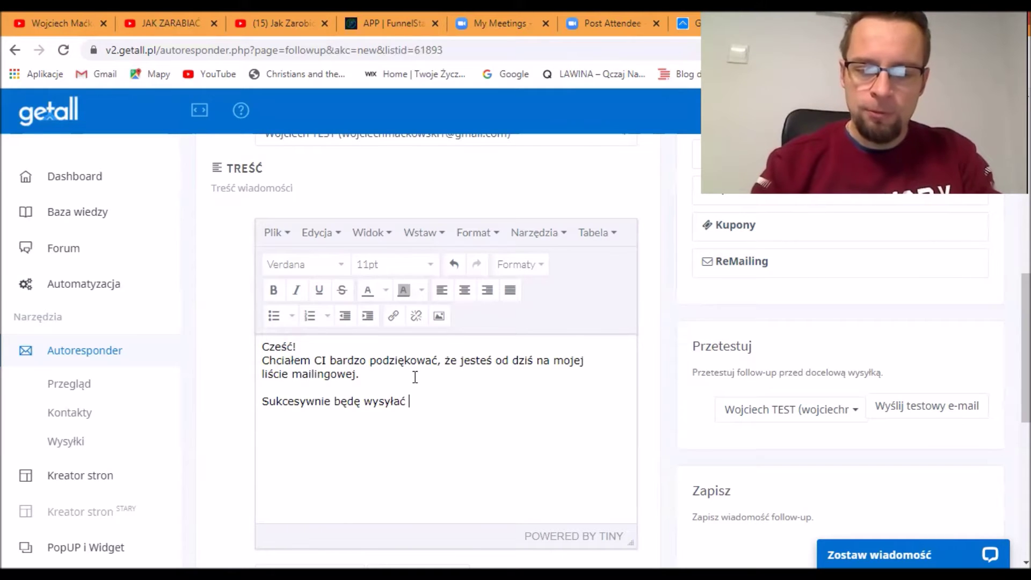
type("Ci")
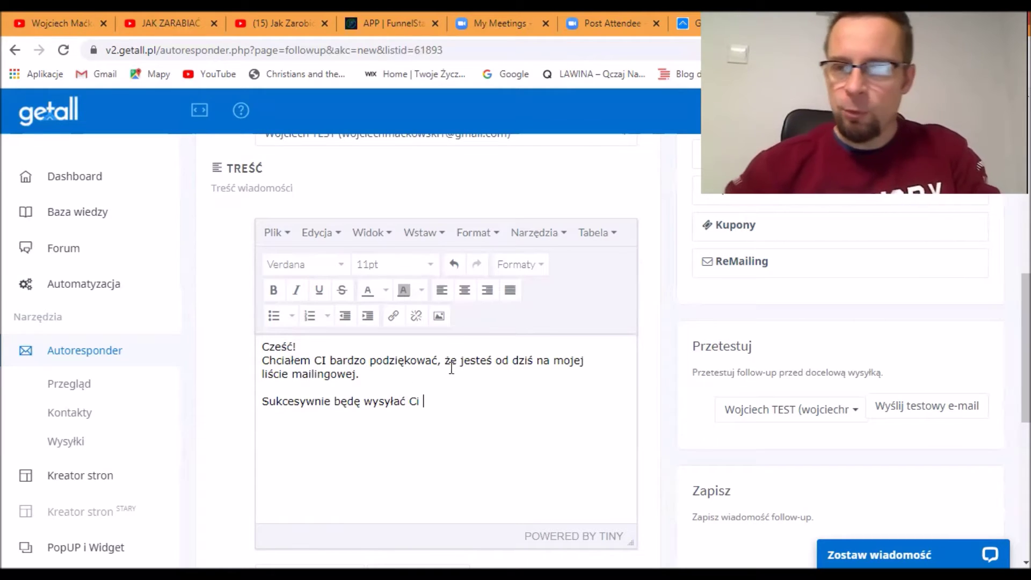
Copy the personalization variable %name_w% into the message body after "Sukcesywnie będę wysyłać Ci"
scroll(415, 378, "up", 4)
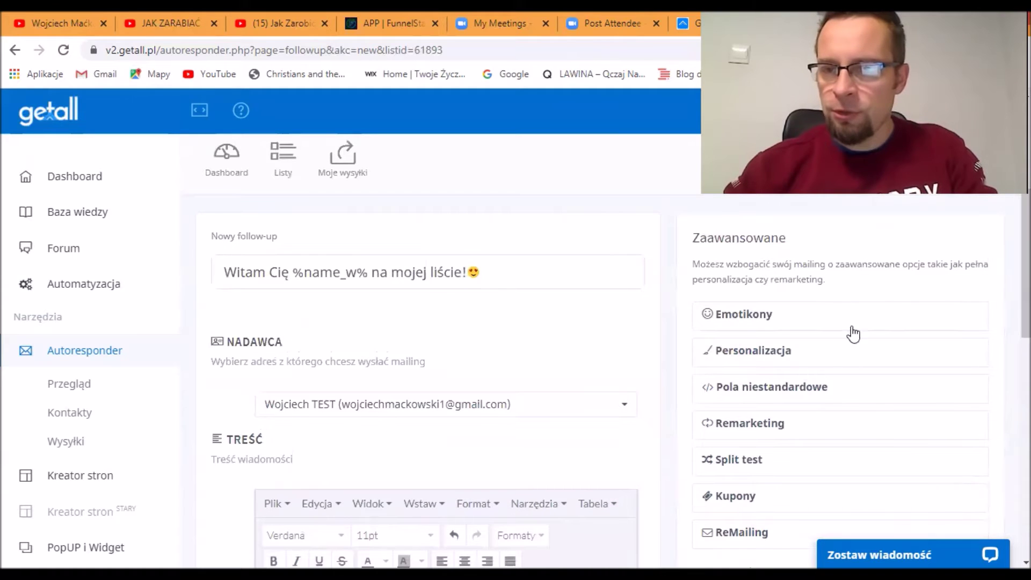
left_click(784, 356)
left_click_drag(797, 502, 720, 502)
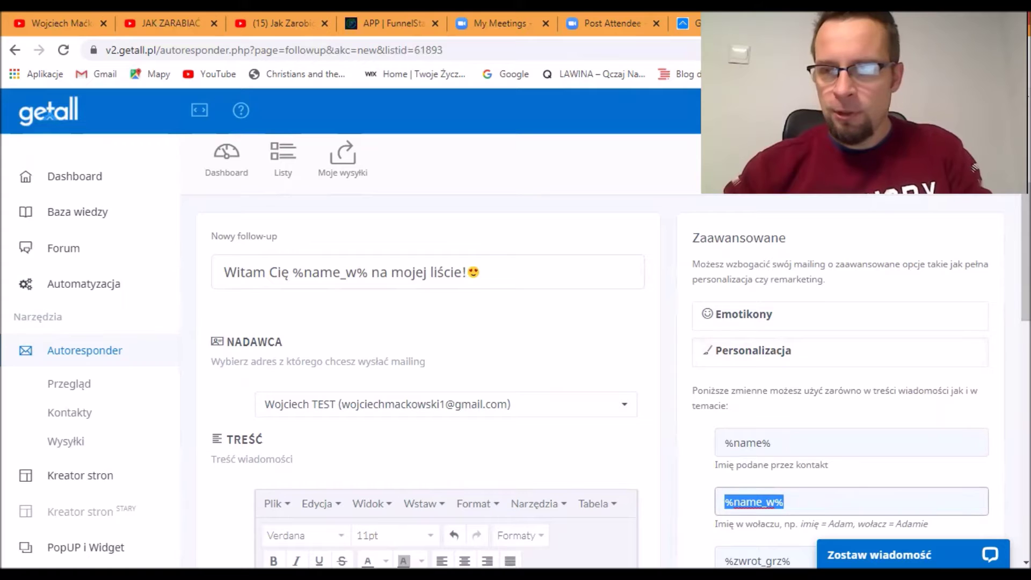
scroll(487, 395, "down", 5)
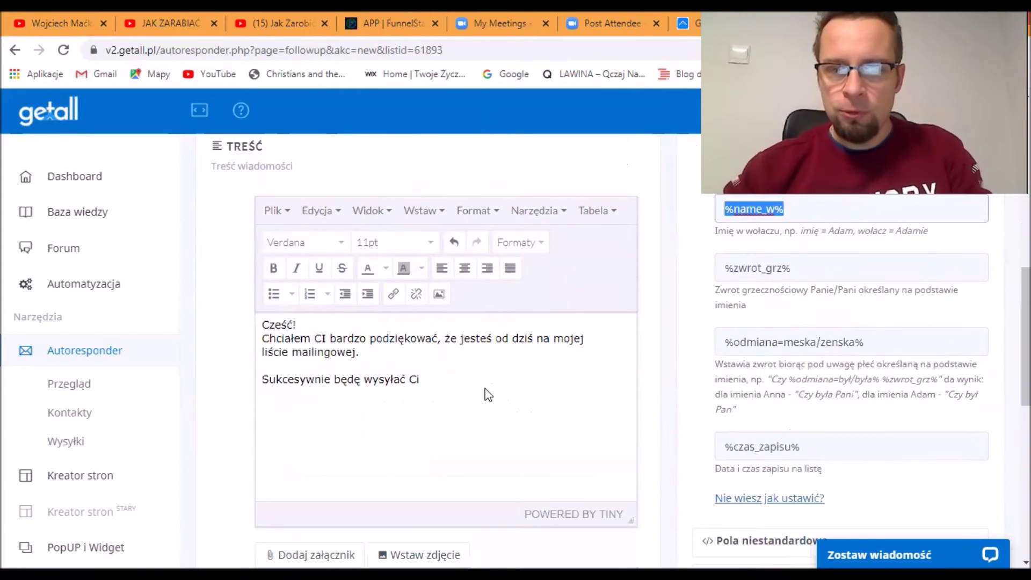
left_click(461, 376)
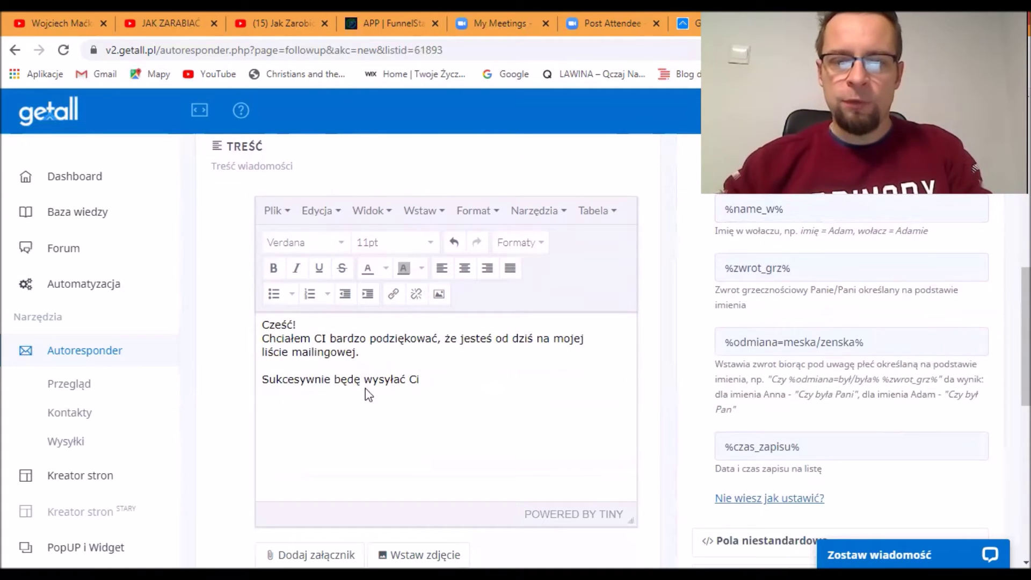
key("ctrl+v")
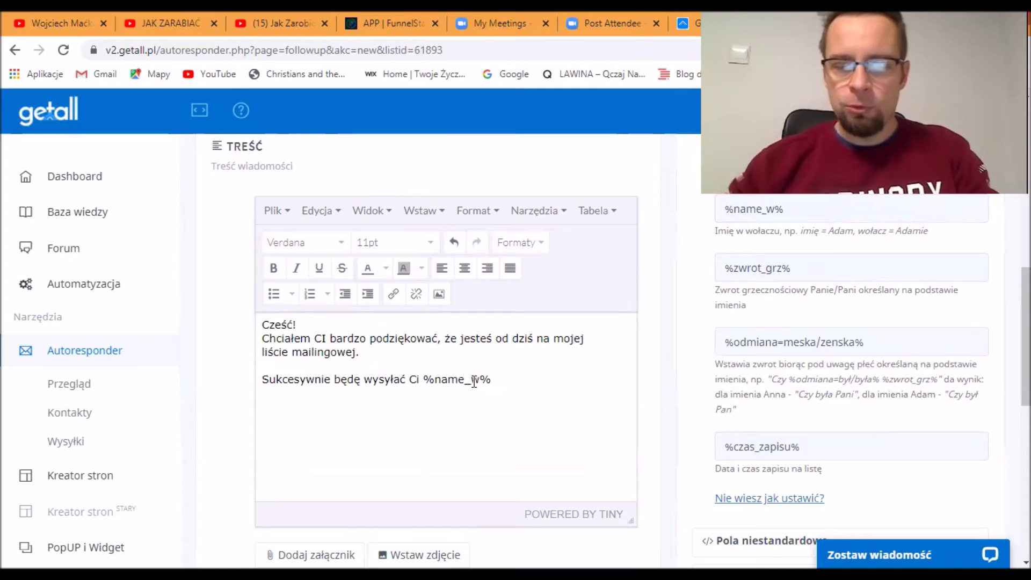
Continue the sentence after %name_w% with "wiadomości z branży, którą się aktualnie zajmuję.", breaking the line before "którą"
type("wiadomości z branży,")
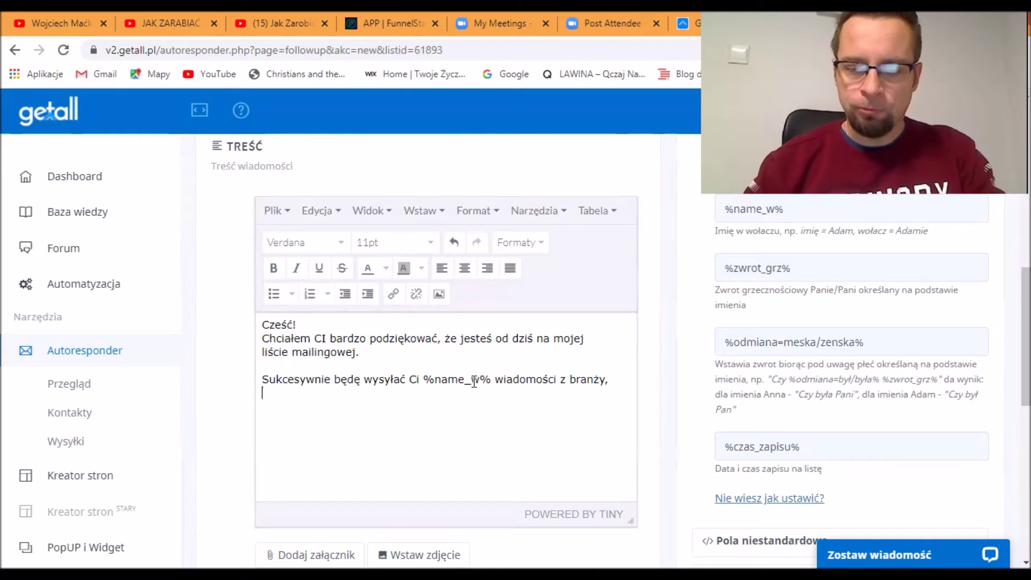
key("Return")
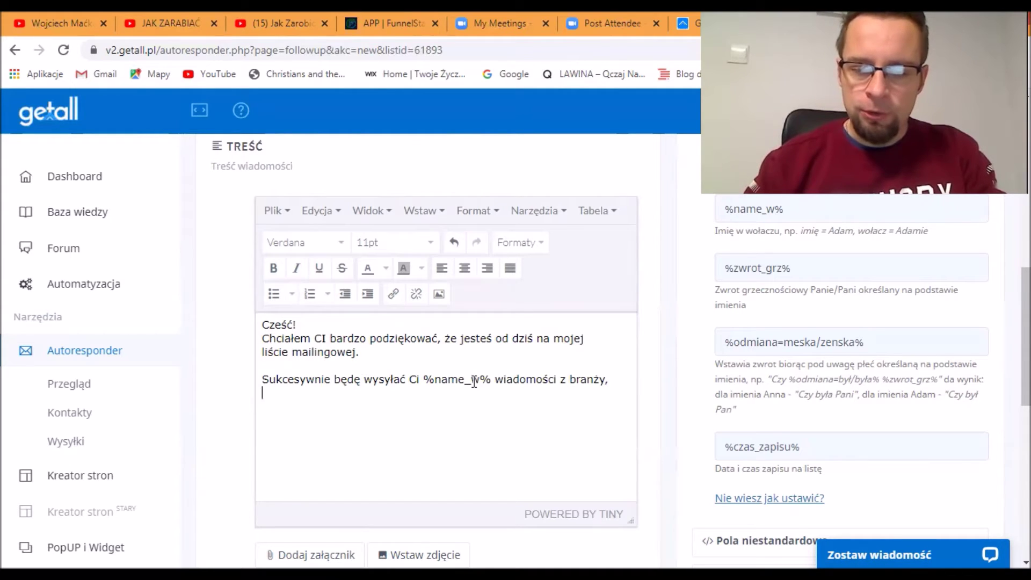
type("która sie")
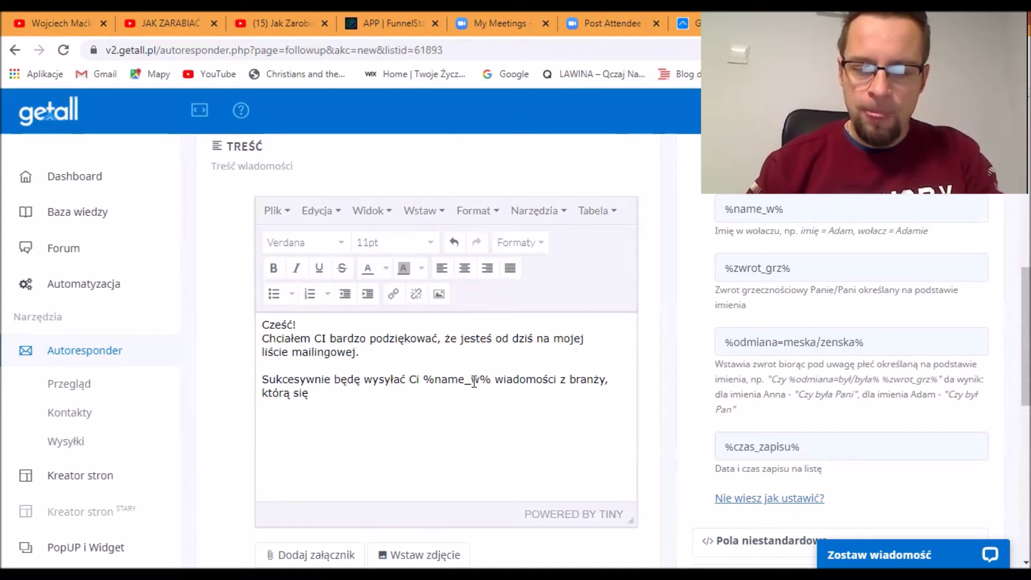
type(" aktu")
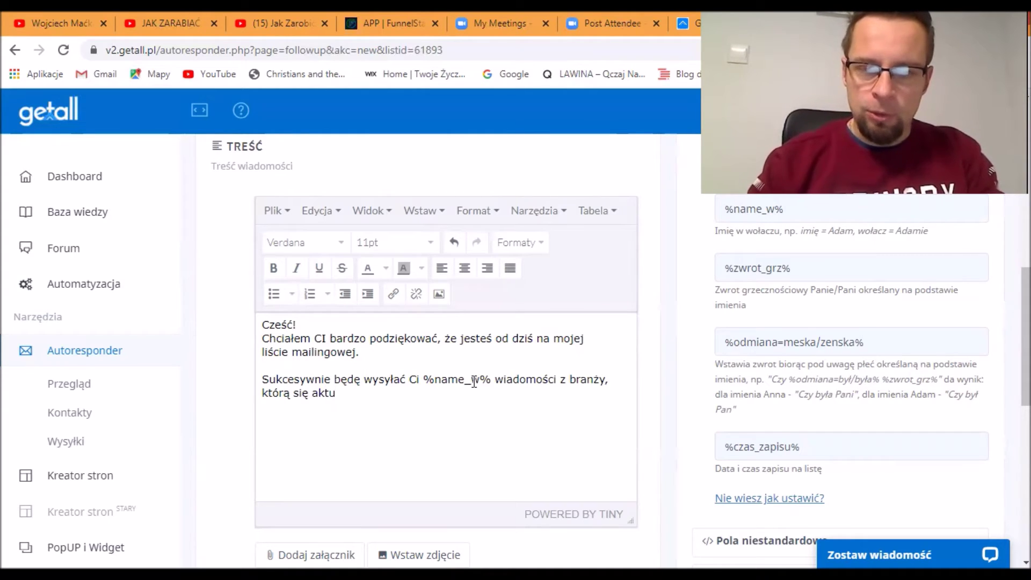
type("alnie ajmuje")
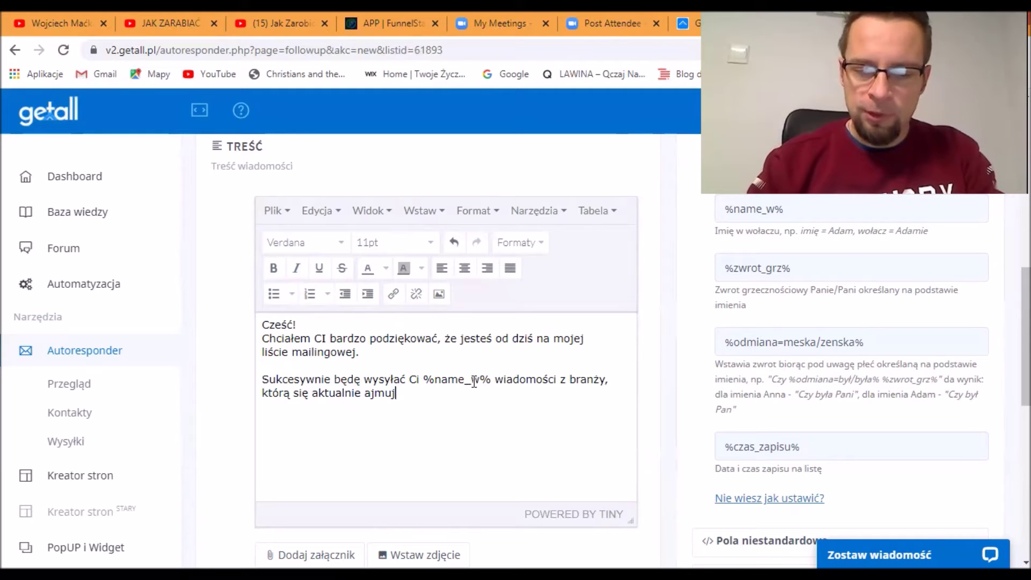
key("Left")
key("Left")
key("Left")
key("Left")
key("Left")
key("Left")
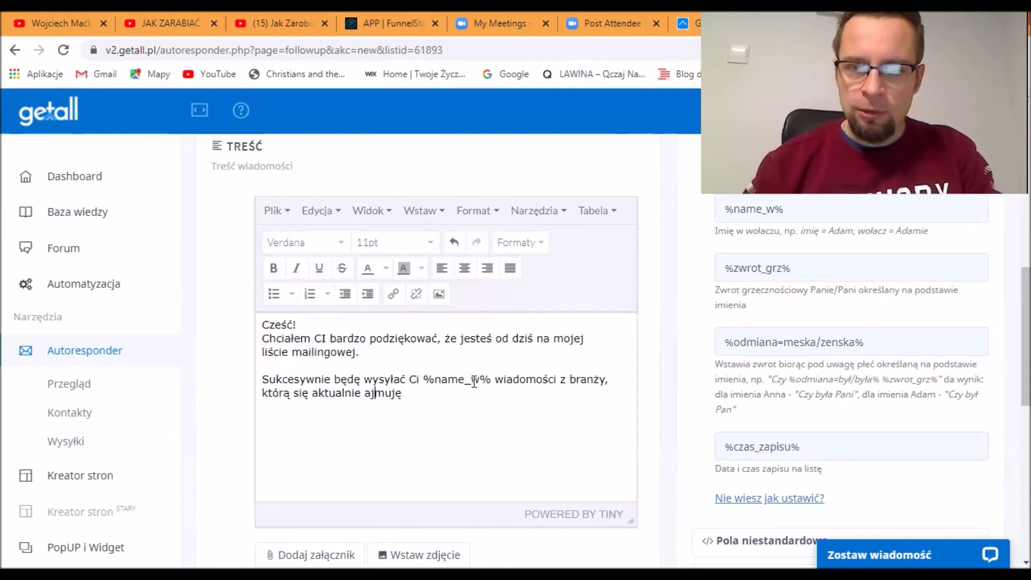
type("z")
key("Right")
key("Right")
key("Right")
key("Right")
key("Right")
key("Right")
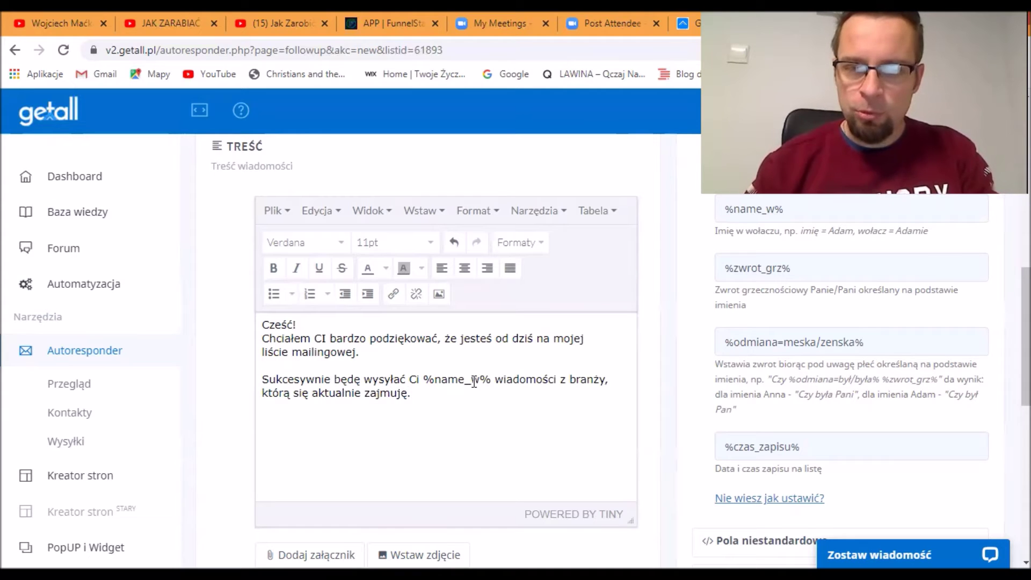
type(".")
Close the message, after a blank line, with "Pozdrawiam," and the sender's full name beneath it, leaving a blank line below
key("Return")
key("Return")
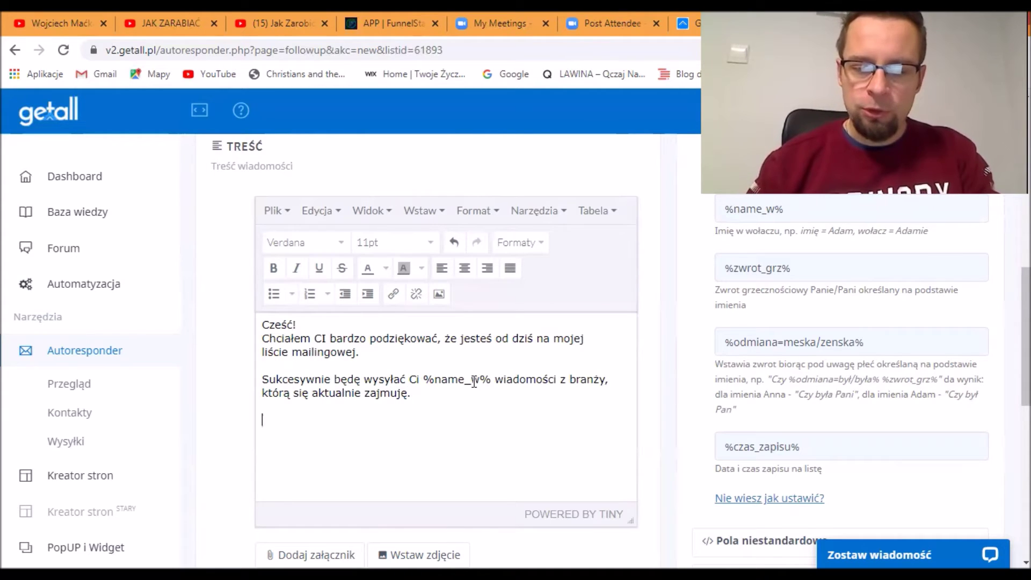
type("Pozdrawiam")
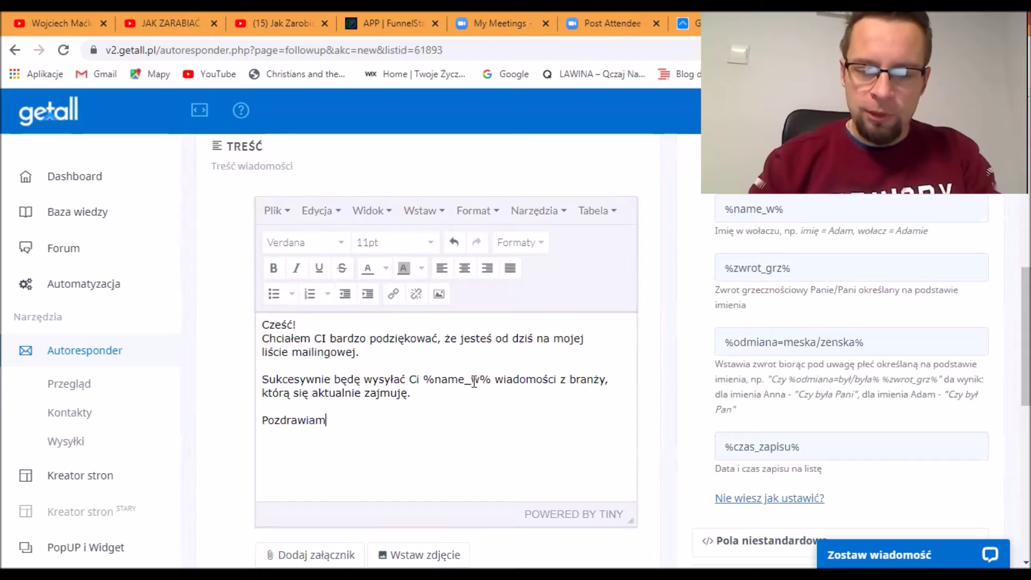
type(",")
key("Return")
type("Wojc")
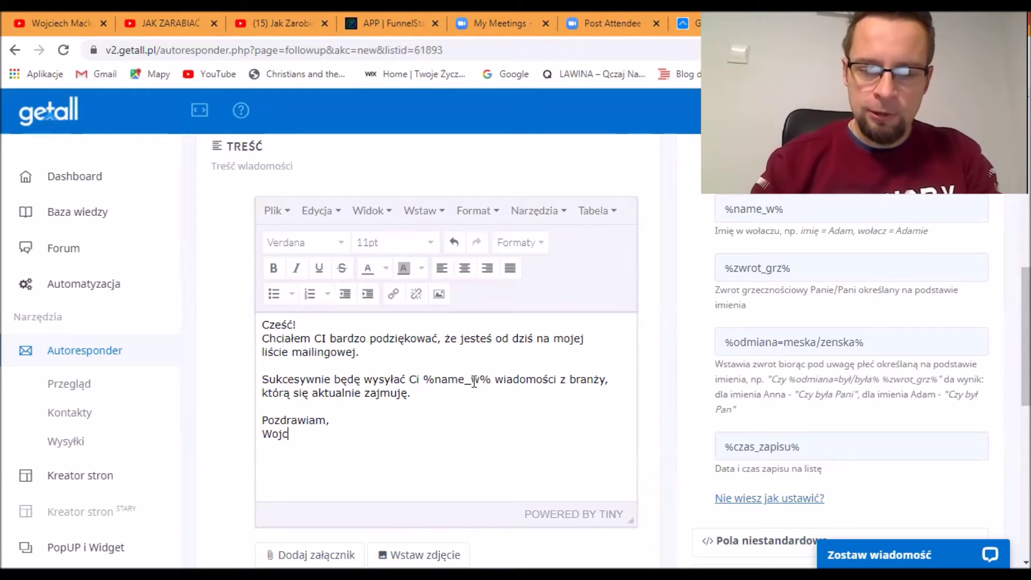
type("iech Maćkowski")
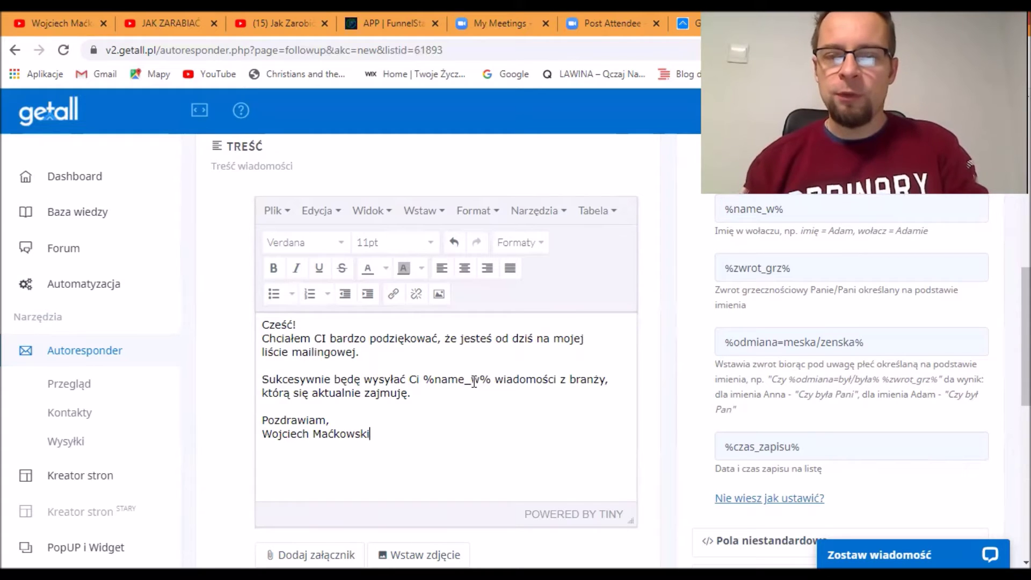
key("Return")
key("Return")
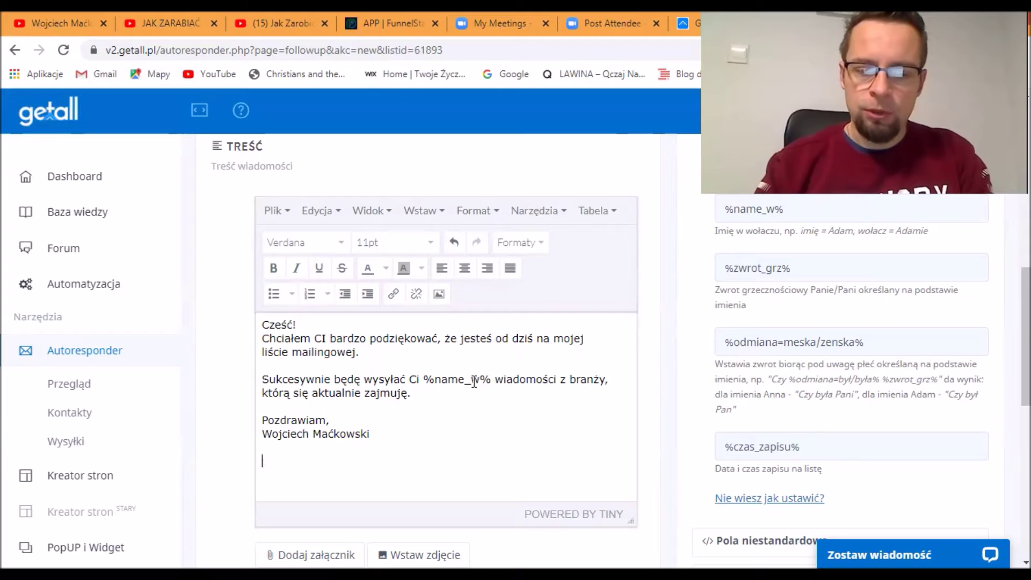
type("zycie")
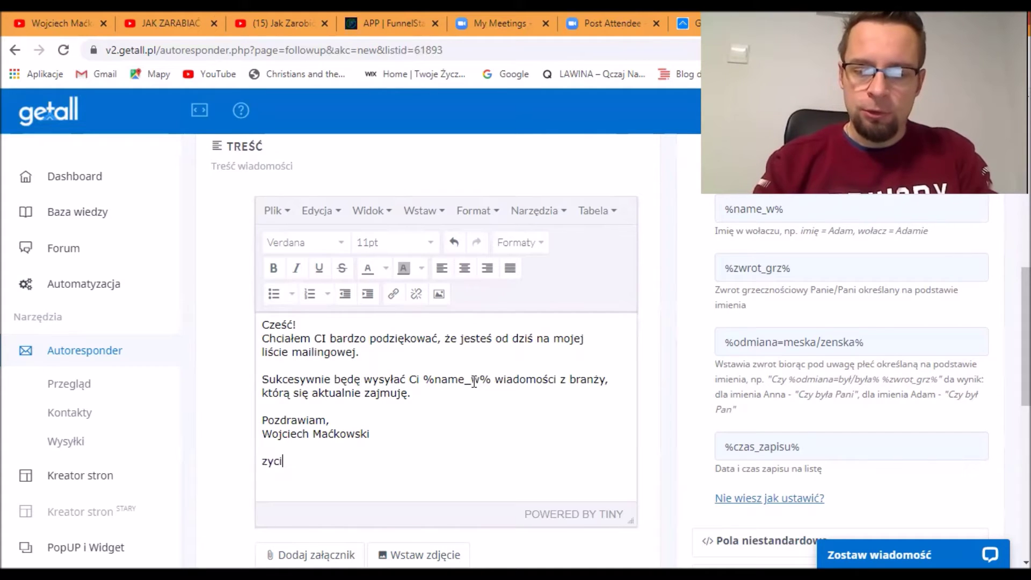
key("BackSpace")
key("BackSpace")
key("BackSpace")
key("BackSpace")
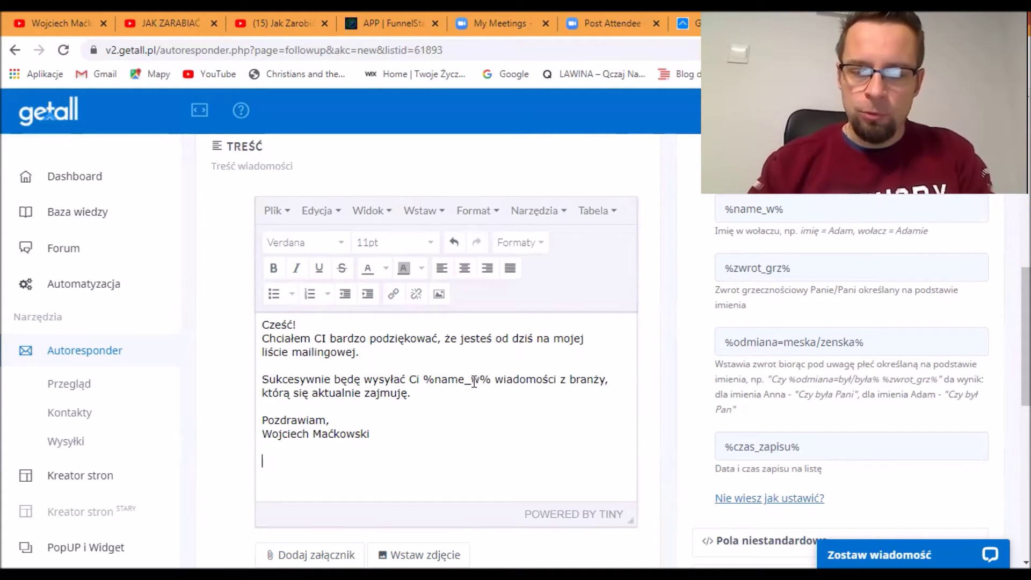
Add the line "Blog Życie to PAsja na Maxa.pl" below the signature
type("Blog Ż")
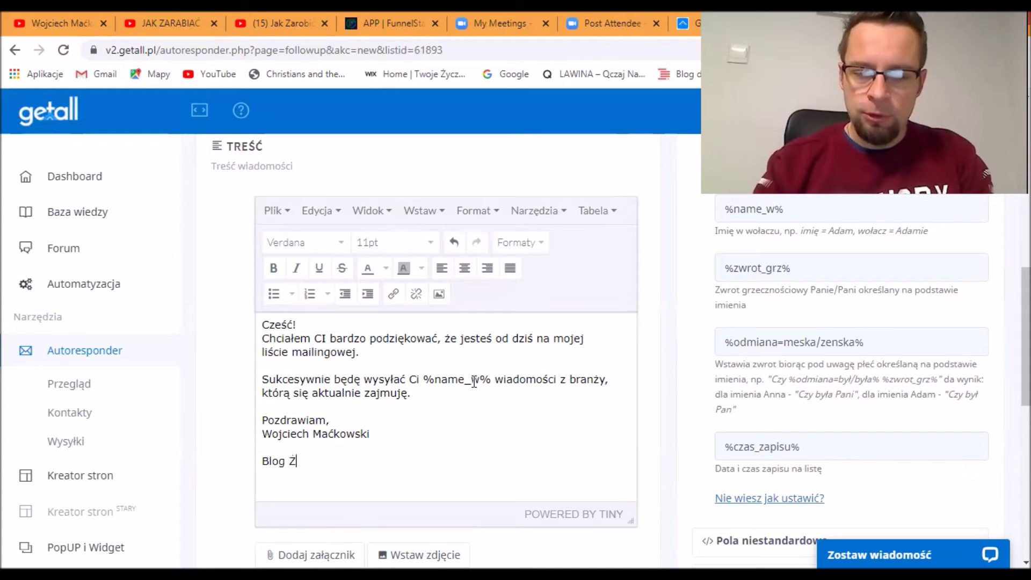
type("ycie to PAsja ")
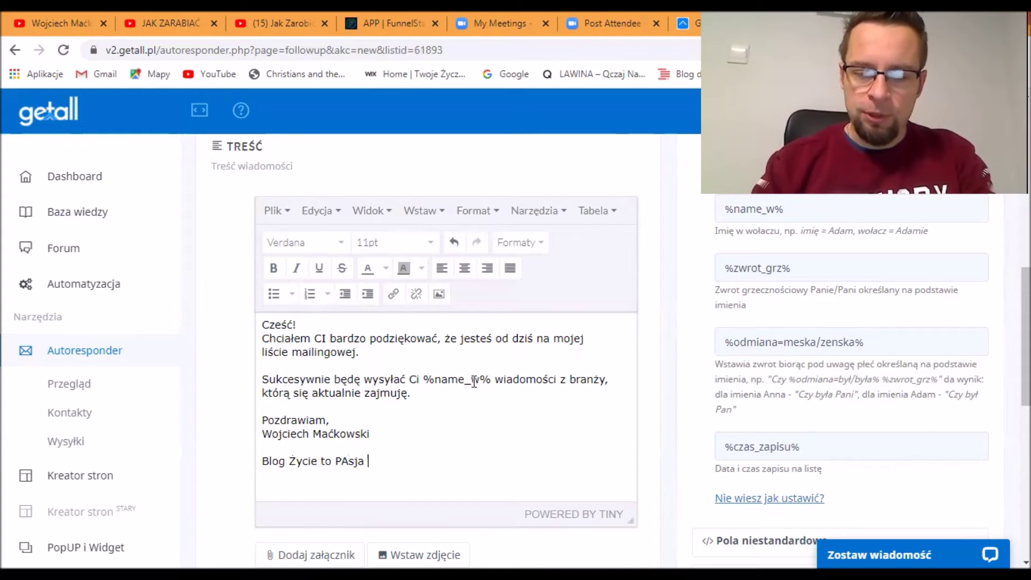
type("na MAxa.pl")
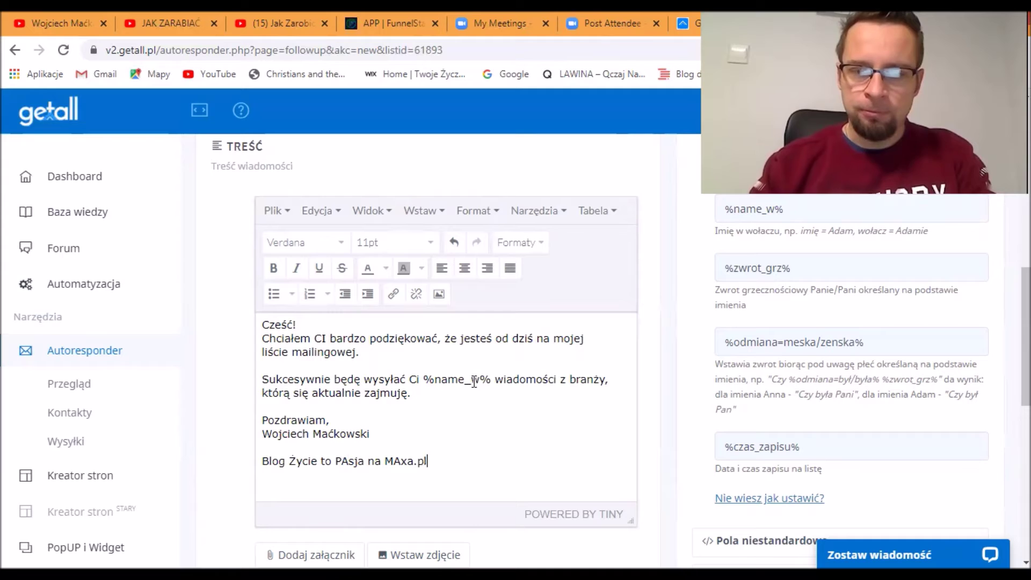
left_click(396, 466)
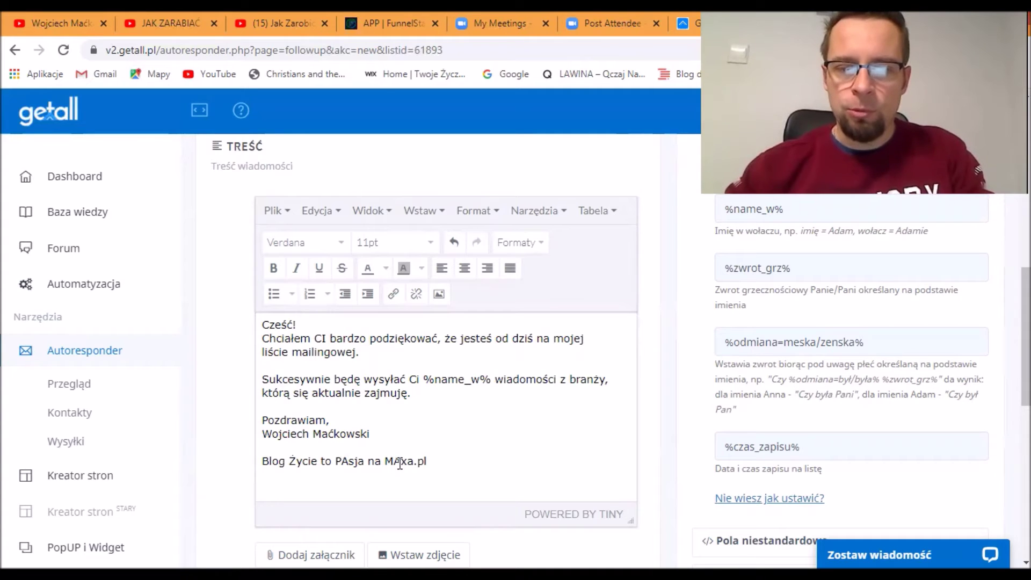
key("Delete")
type("a")
Select the blog line for linking and copy the blog's address from zycietopasjanamaxa.pl in a separate browser tab, closing that tab when done
left_click_drag(428, 465, 262, 469)
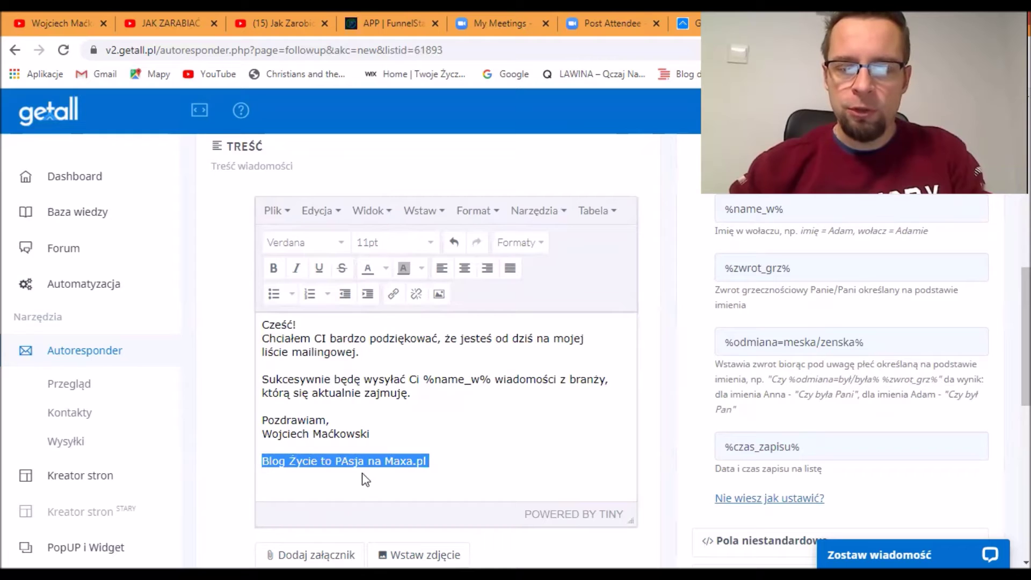
left_click(395, 295)
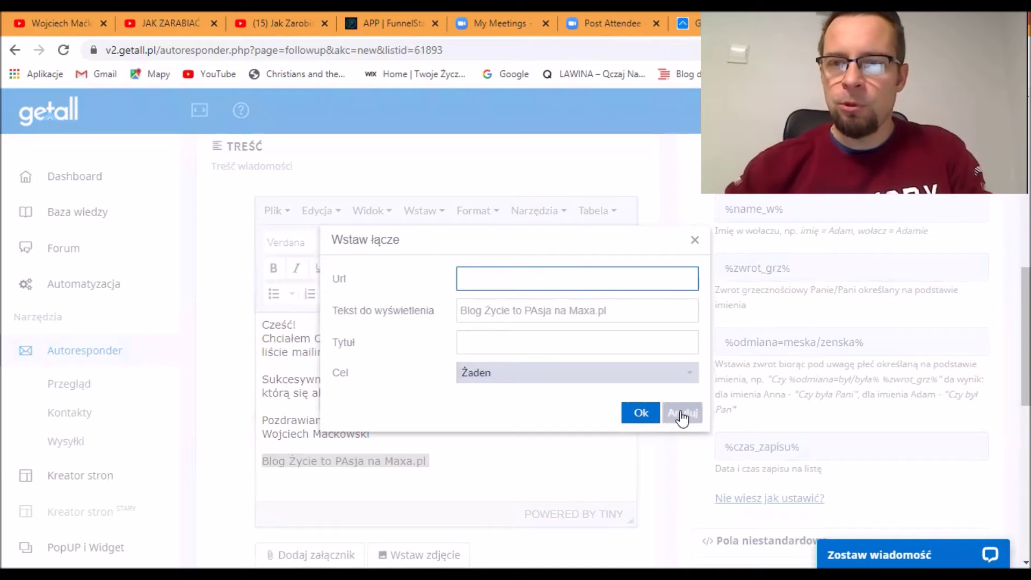
key("Escape")
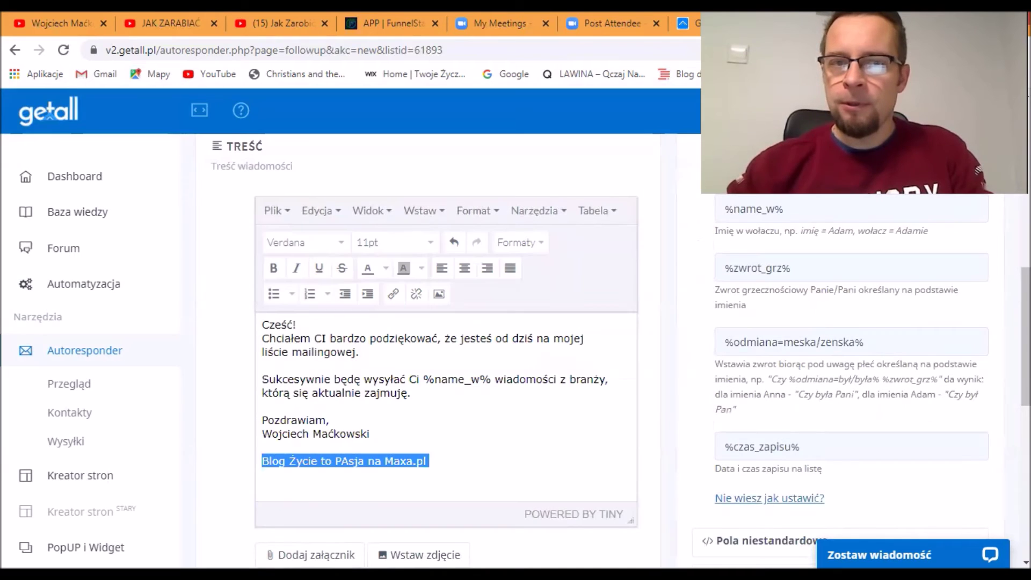
key("ctrl+t")
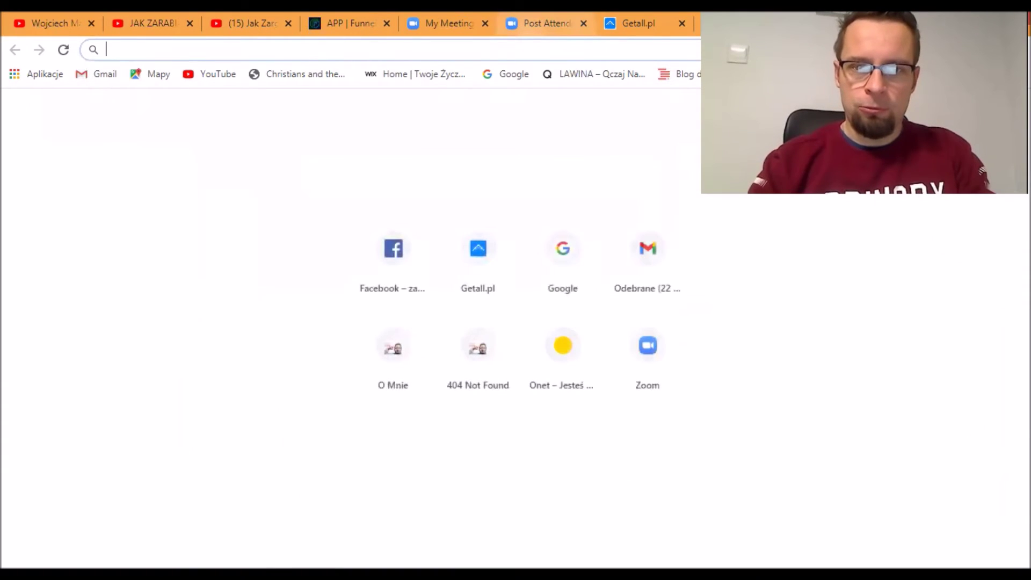
type("zy")
key("Return")
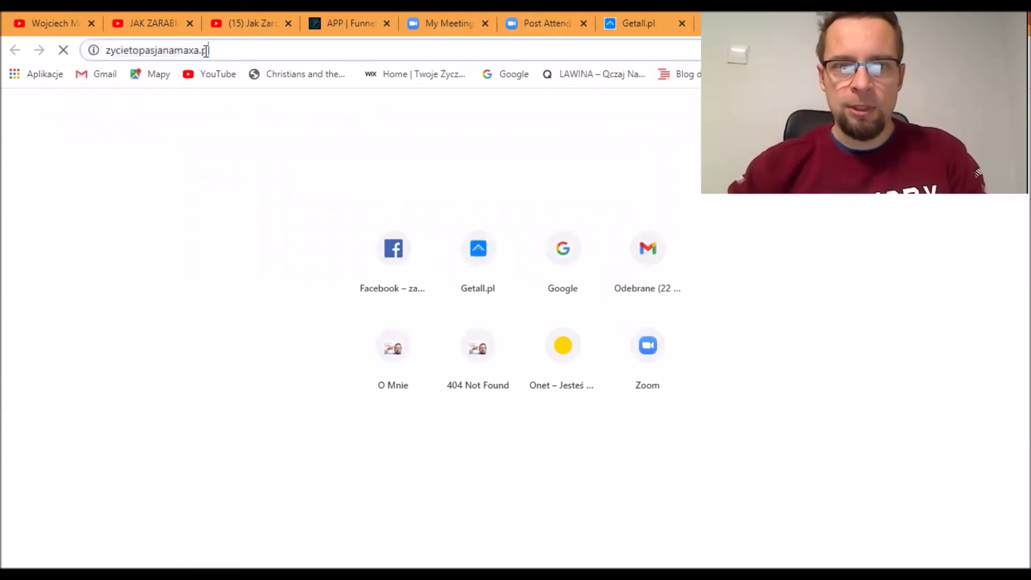
left_click(225, 50)
key("ctrl+c")
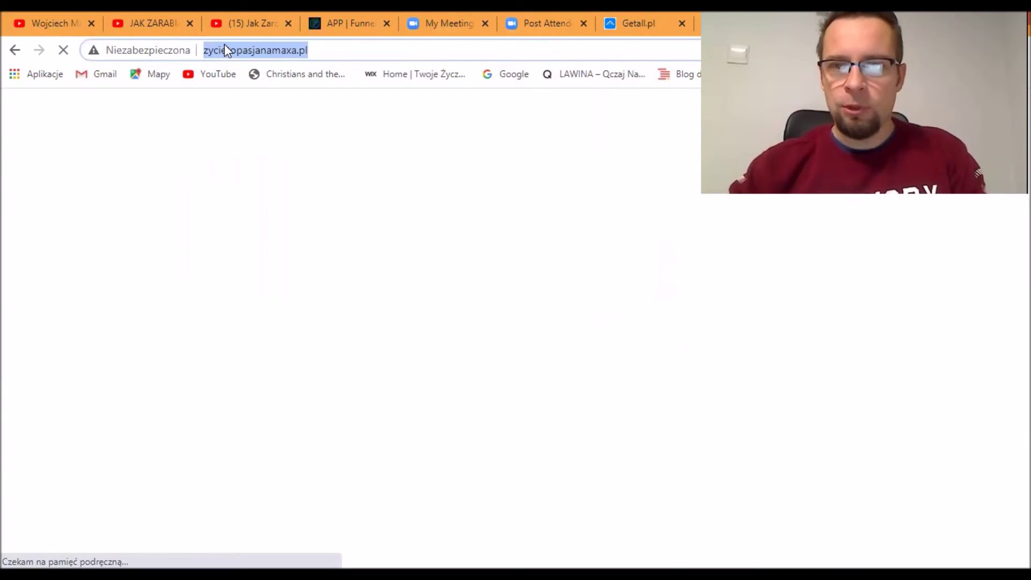
key("ctrl+w")
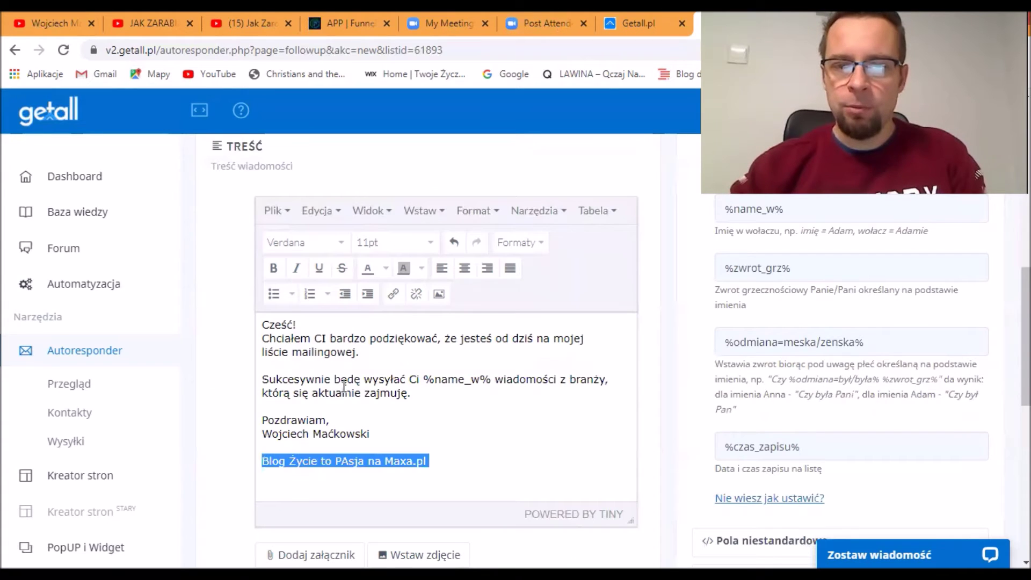
left_click(394, 294)
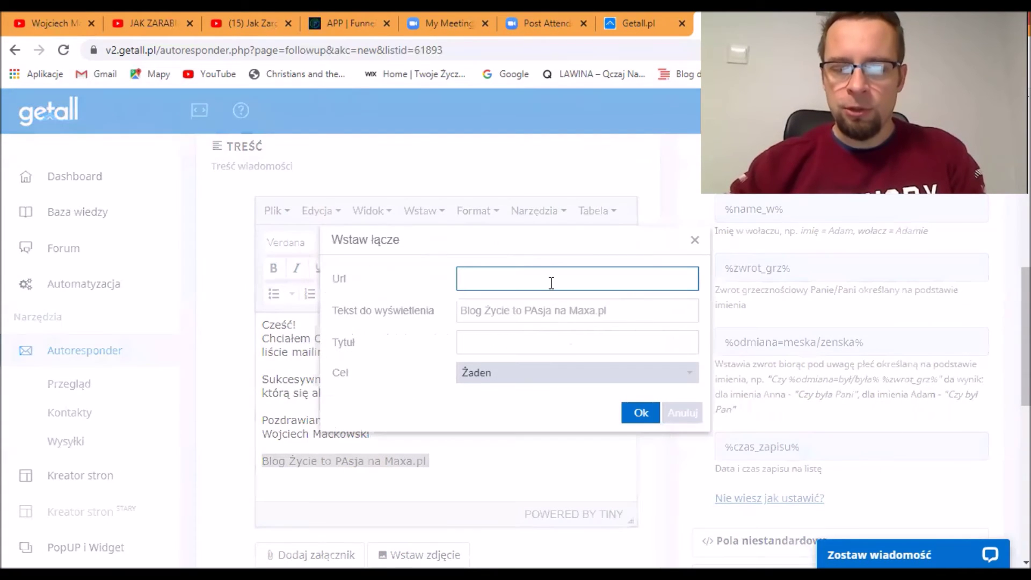
key("ctrl+v")
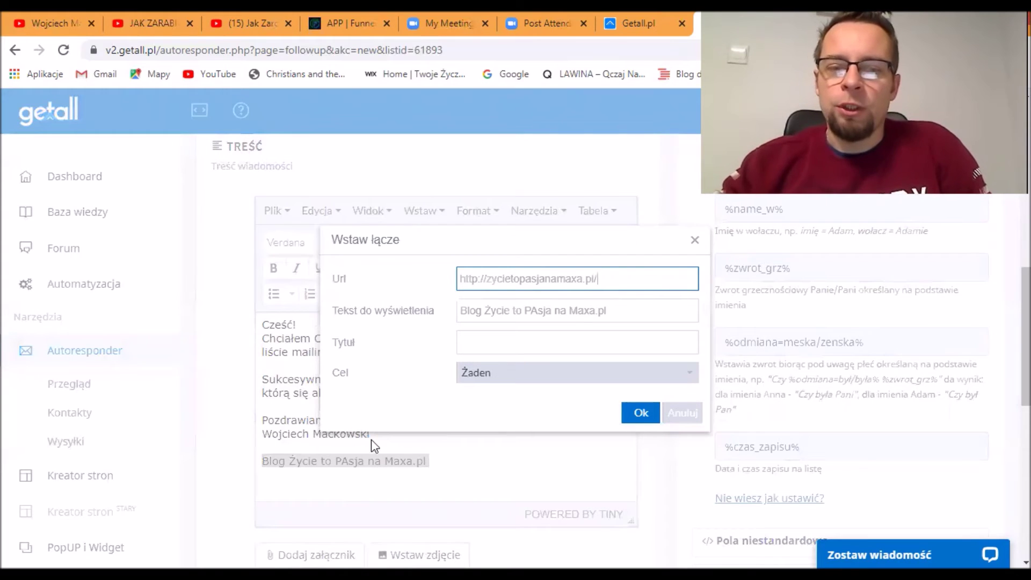
left_click(479, 377)
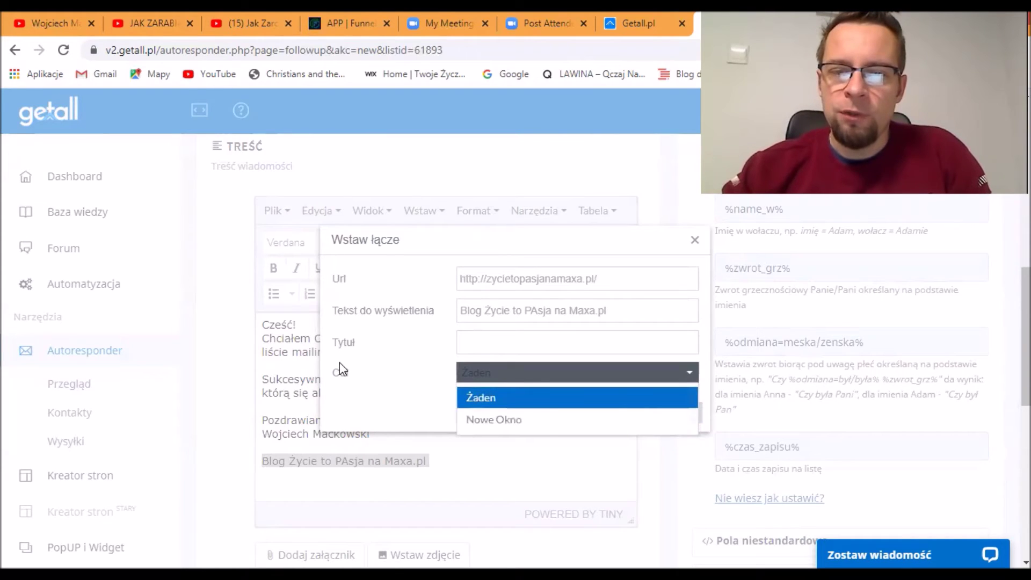
left_click(523, 424)
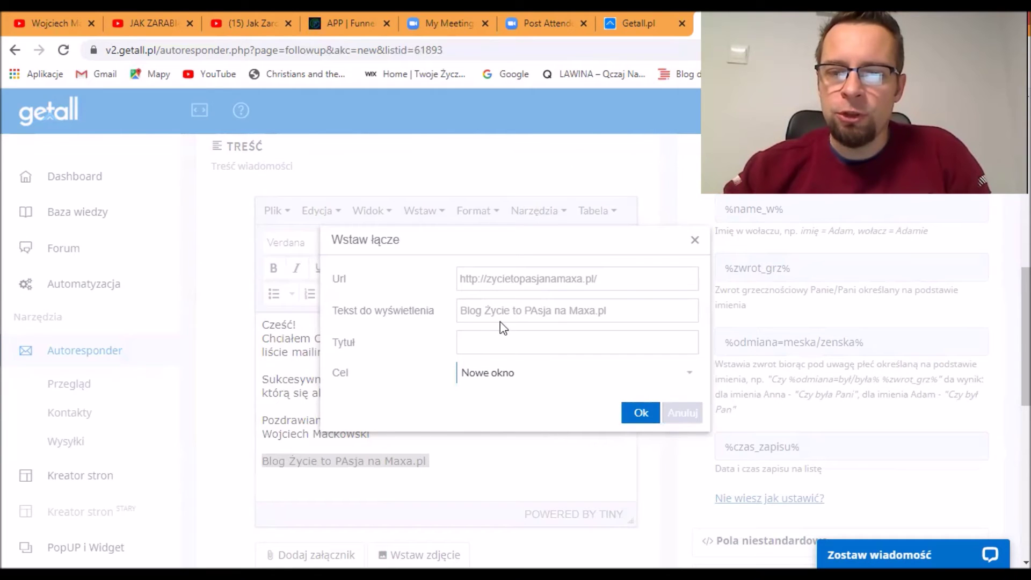
left_click(491, 385)
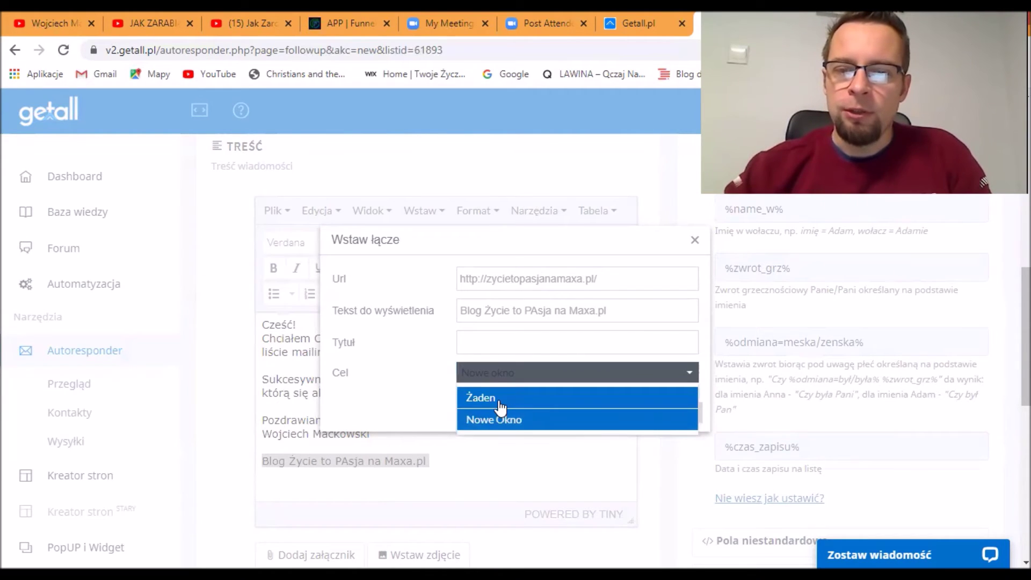
left_click(499, 401)
left_click(643, 412)
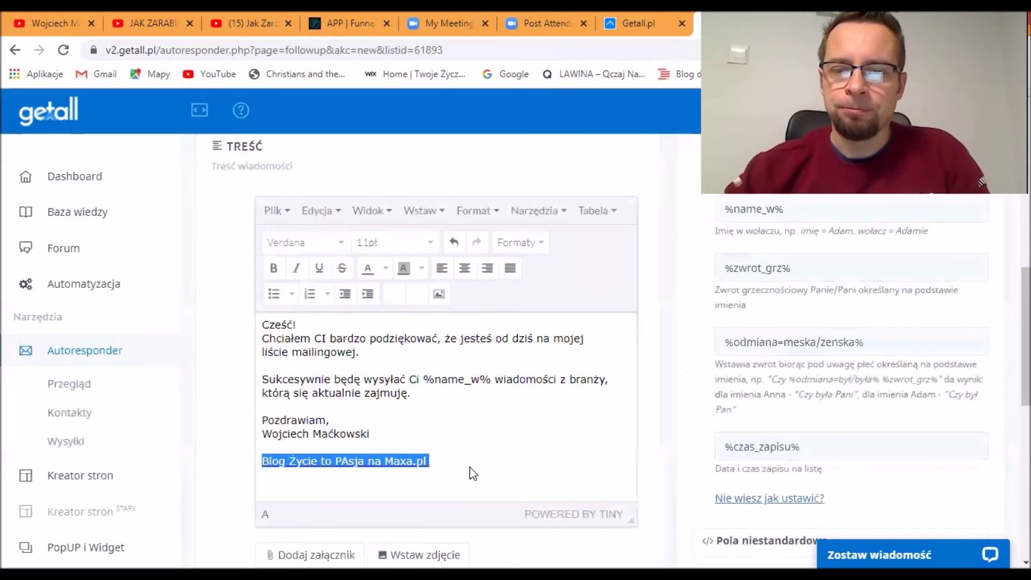
scroll(612, 348, "down", 2)
left_click(592, 338)
scroll(472, 385, "down", 4)
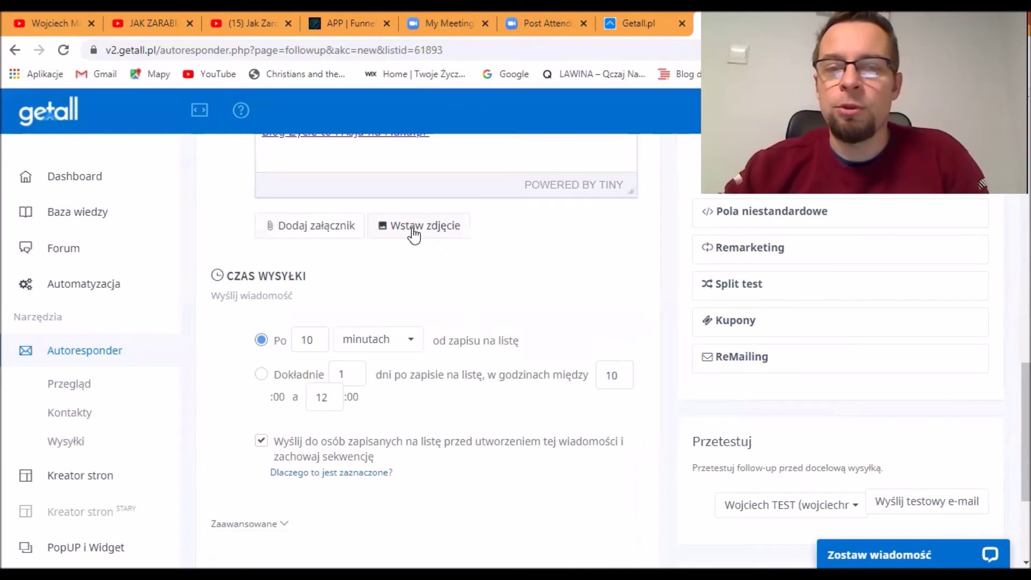
mouse_move(1026, 430)
left_mouse_down()
mouse_move(1026, 406)
mouse_move(1026, 424)
left_mouse_up()
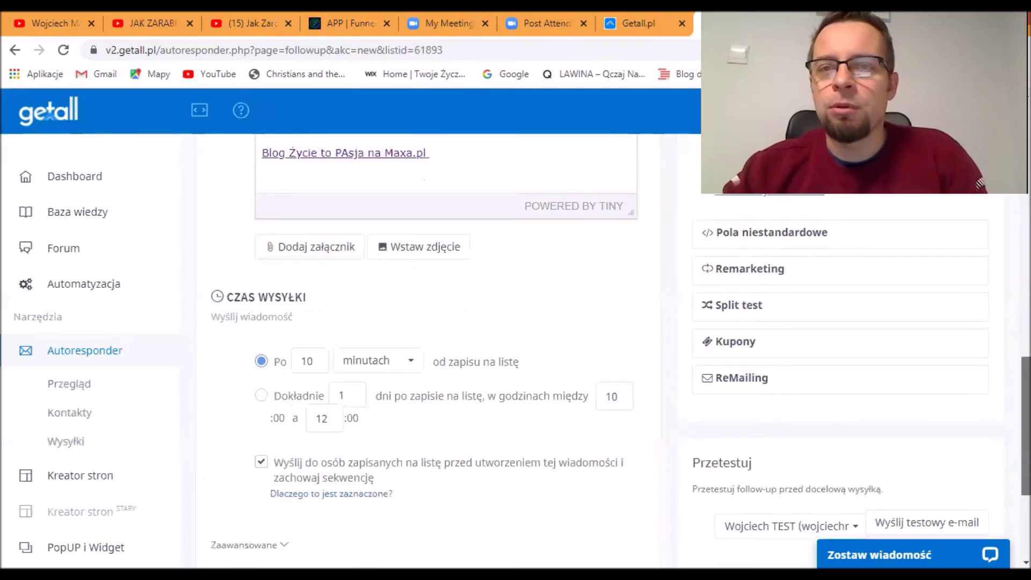